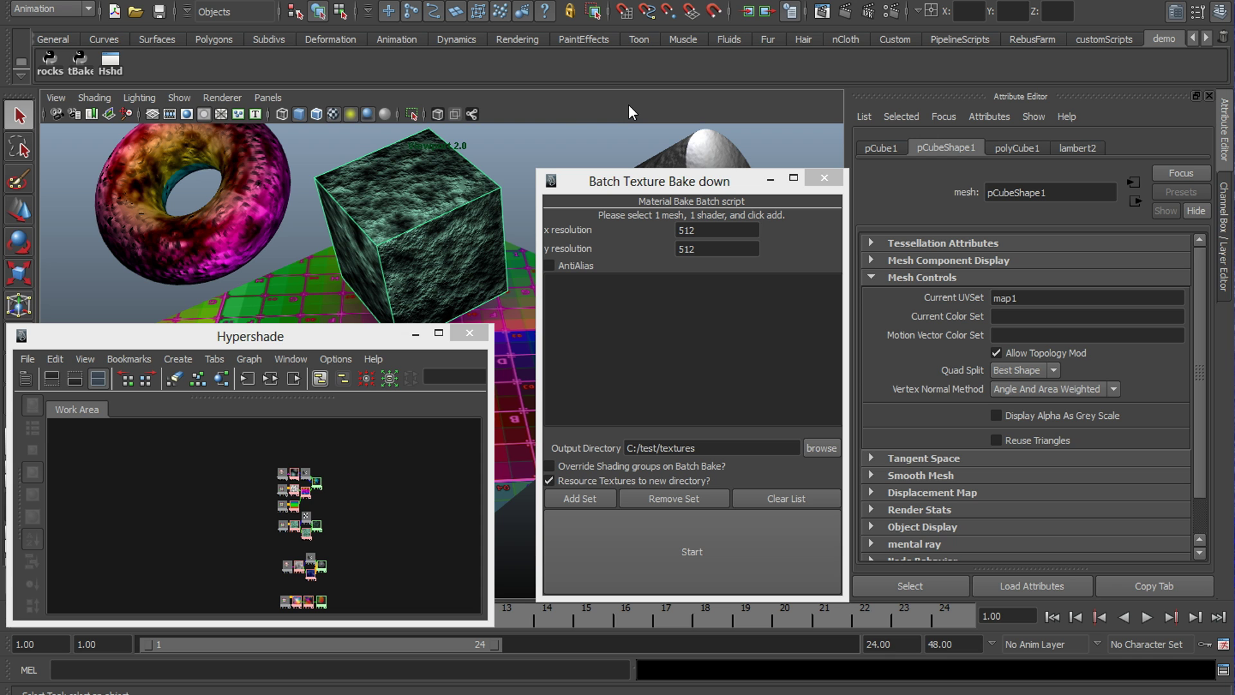
Step: Reposition the shader graph editor and inspect the torus, cylinder and ground plane
click(280, 260)
drag(327, 332, 355, 306)
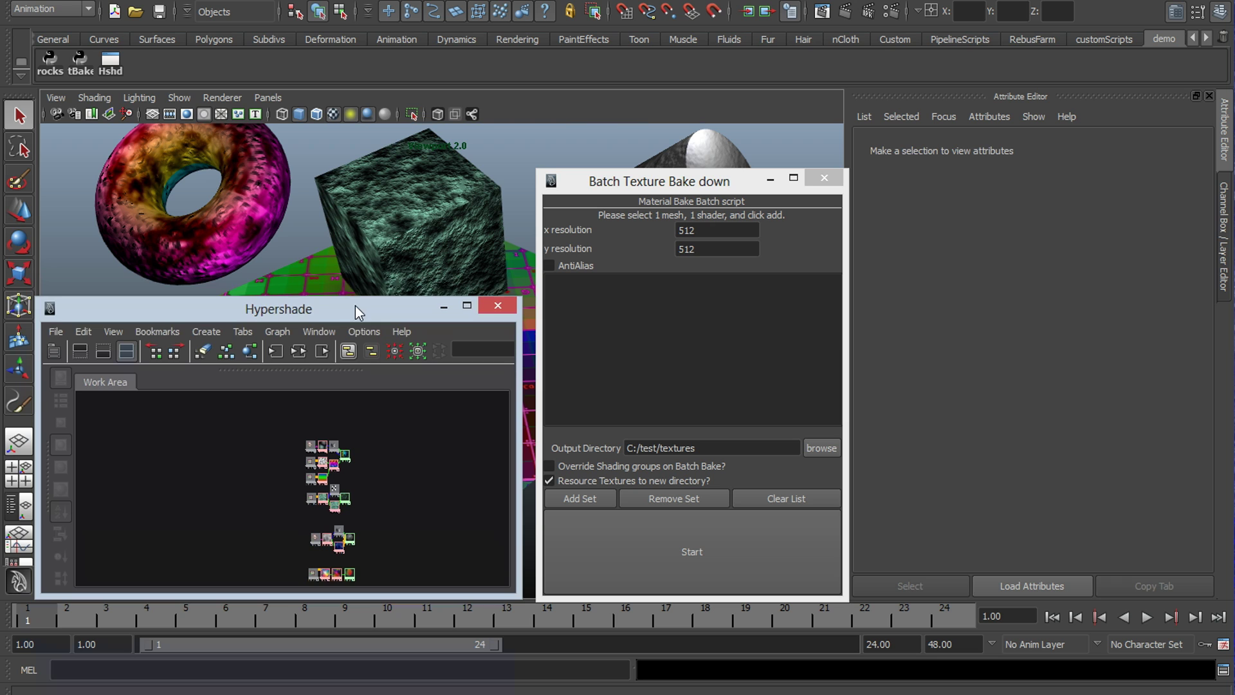
click(266, 229)
click(399, 230)
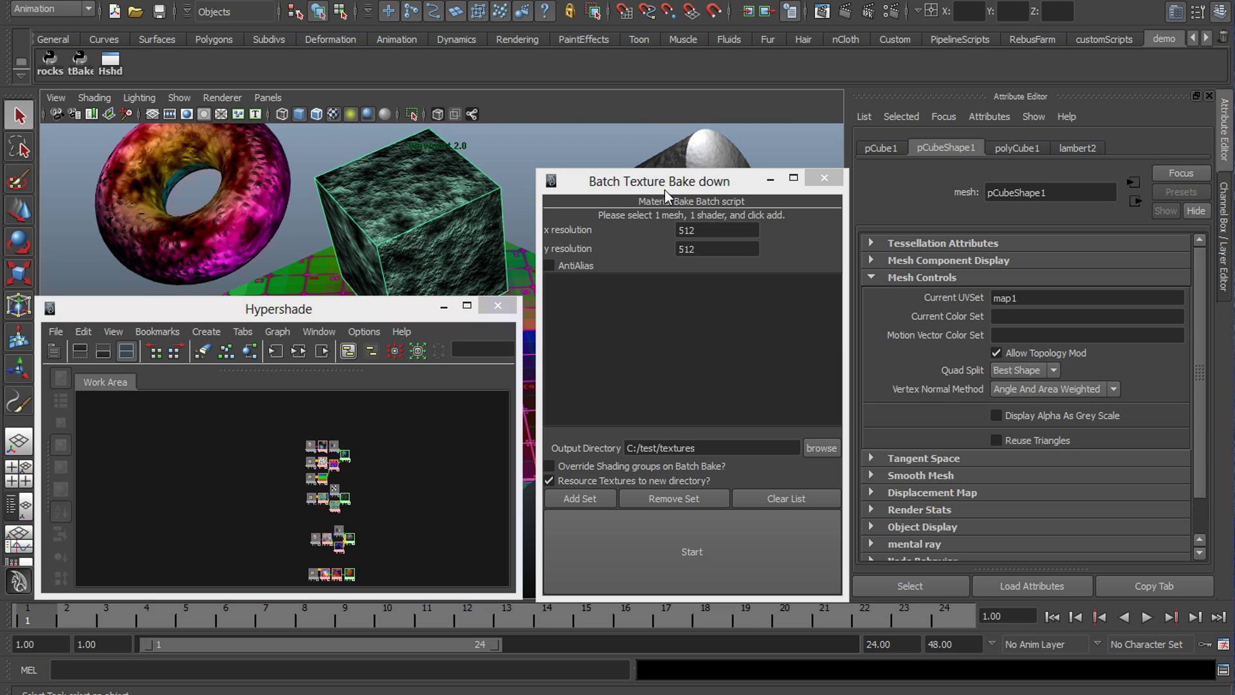
click(291, 279)
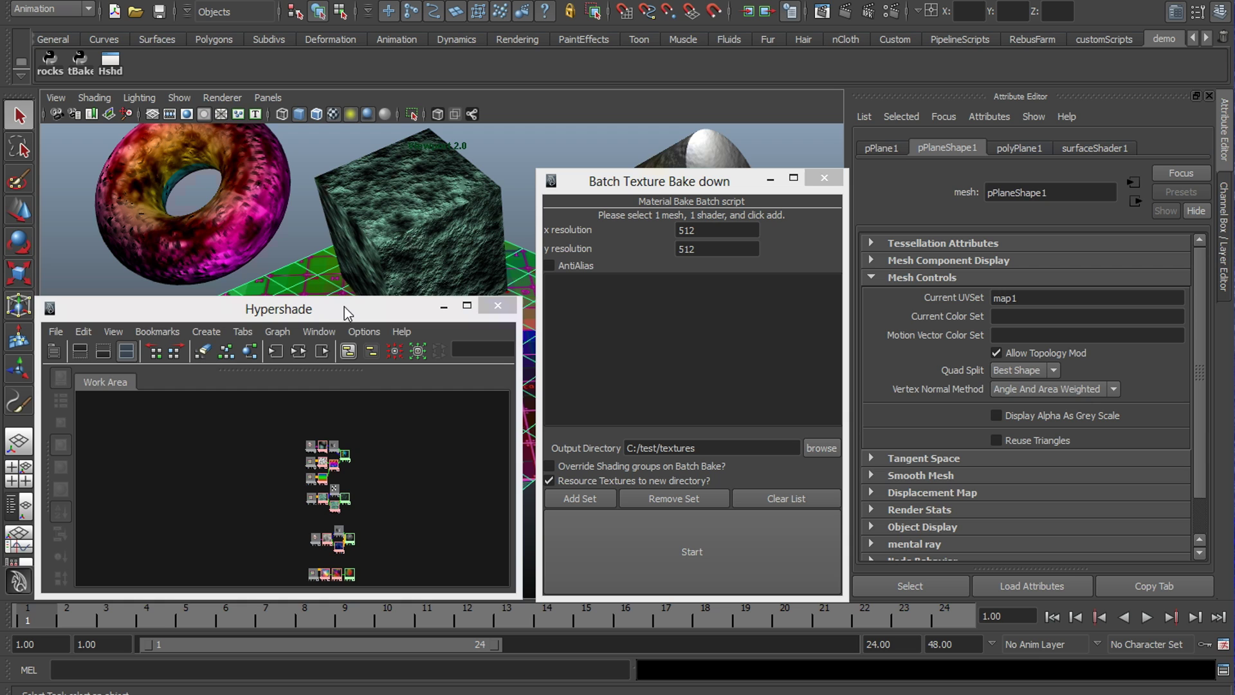
drag(330, 315, 337, 311)
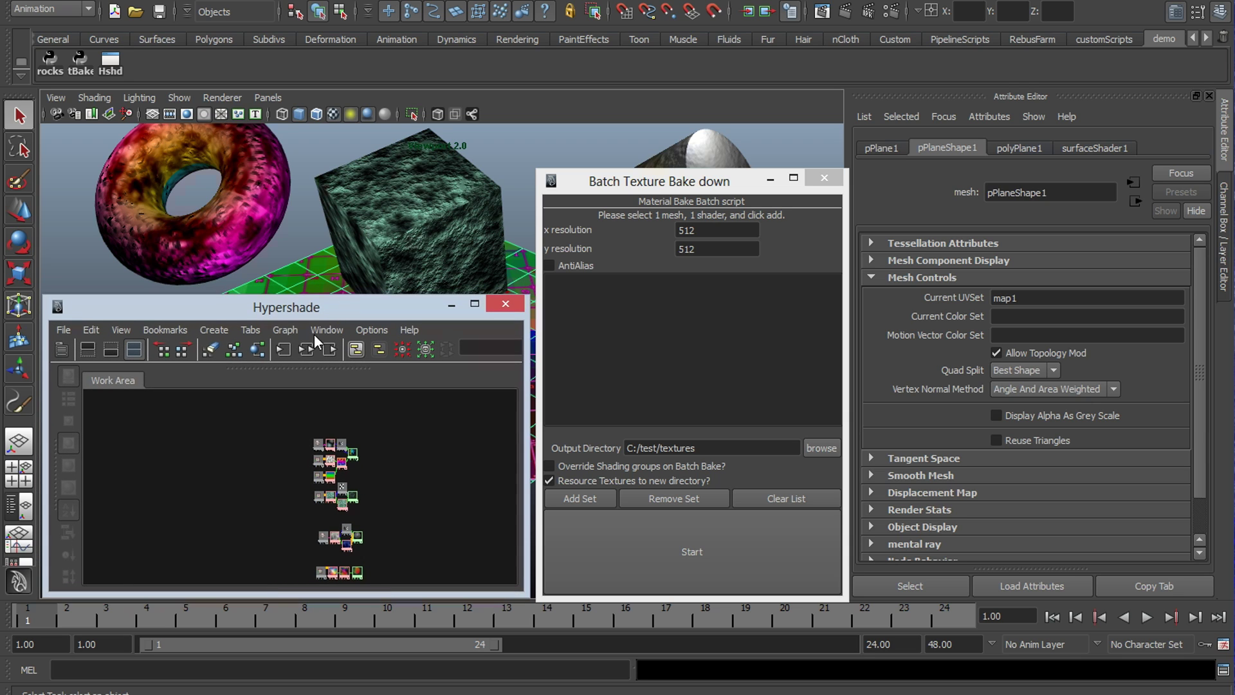
scroll(287, 472, up, 5)
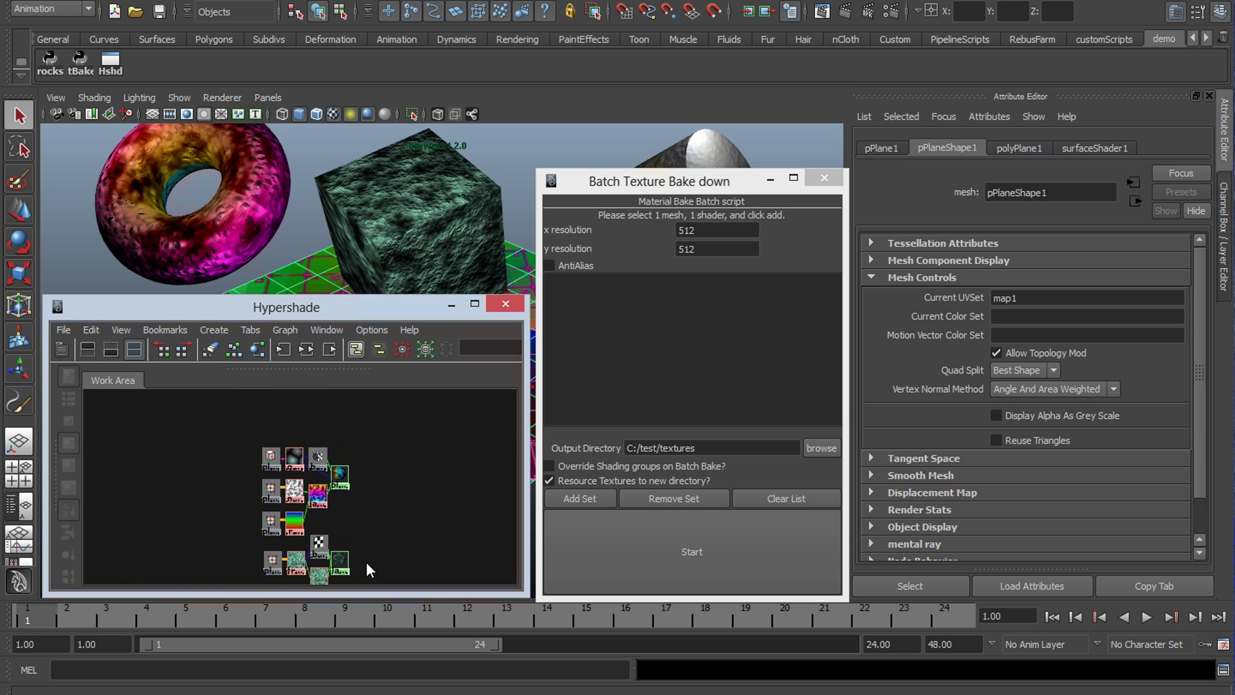
scroll(366, 566, up, 4)
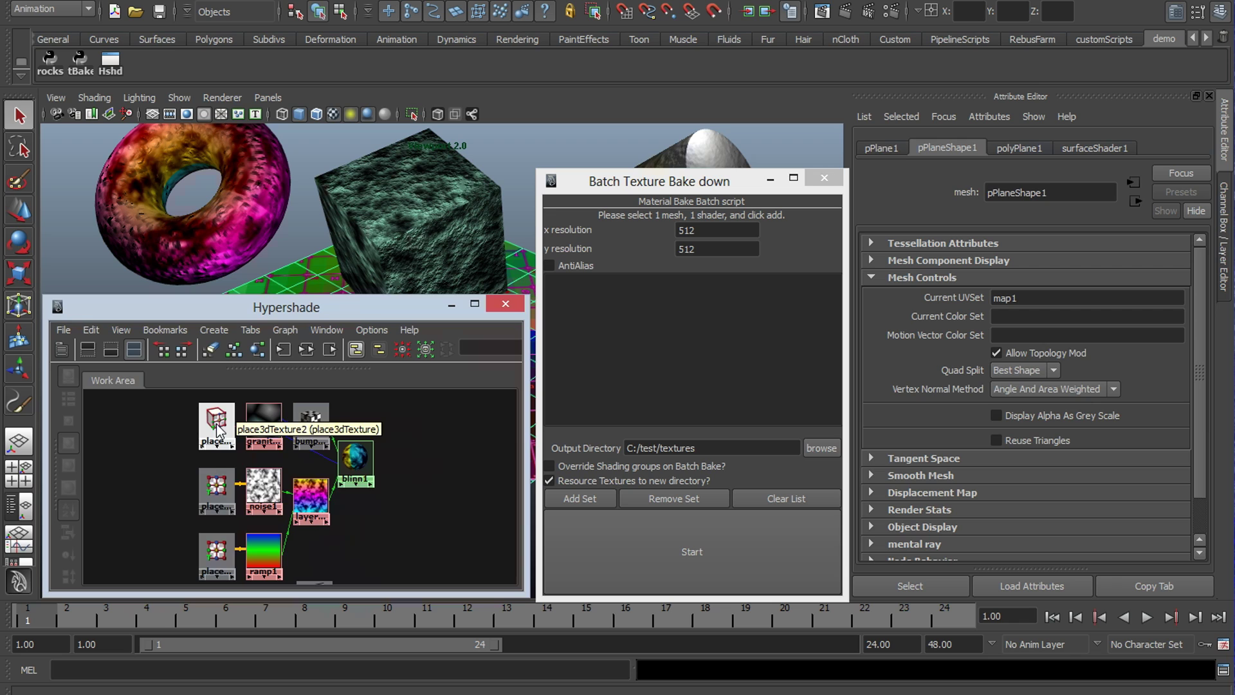
Step: Browse the fractal1, mia_material and file1 networks, showing file1's texture attributes
alt+middle_drag(273, 582, 265, 499)
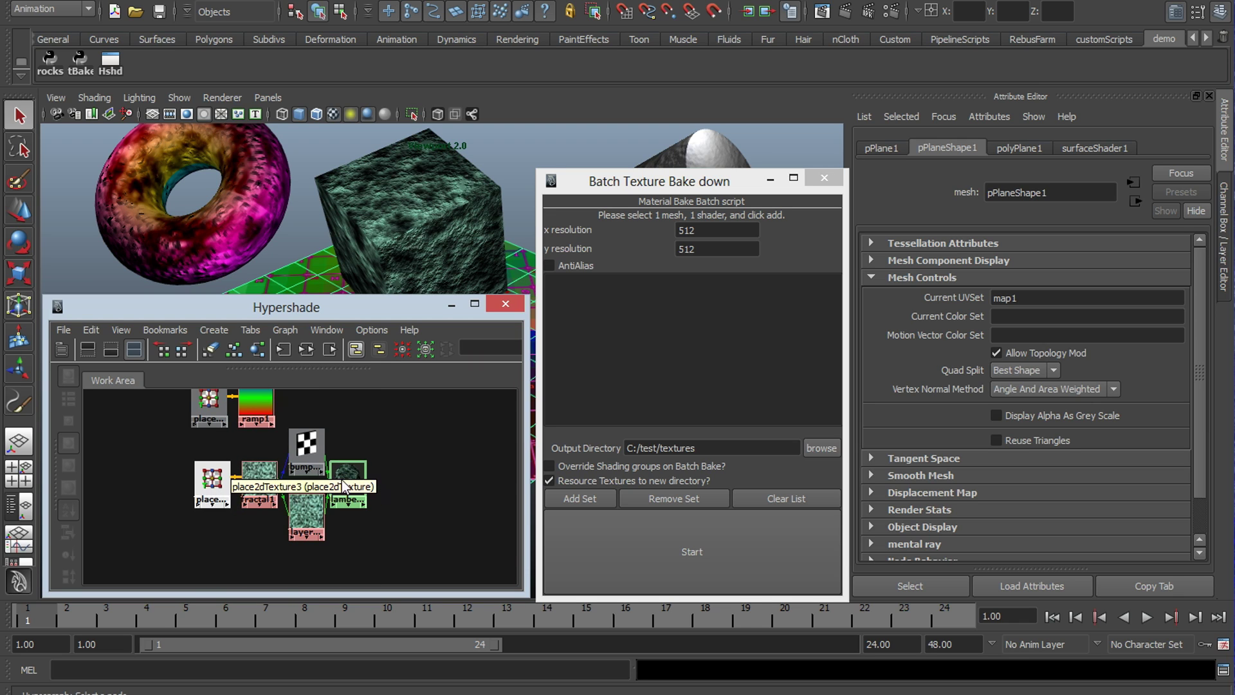
alt+middle_drag(333, 512, 373, 477)
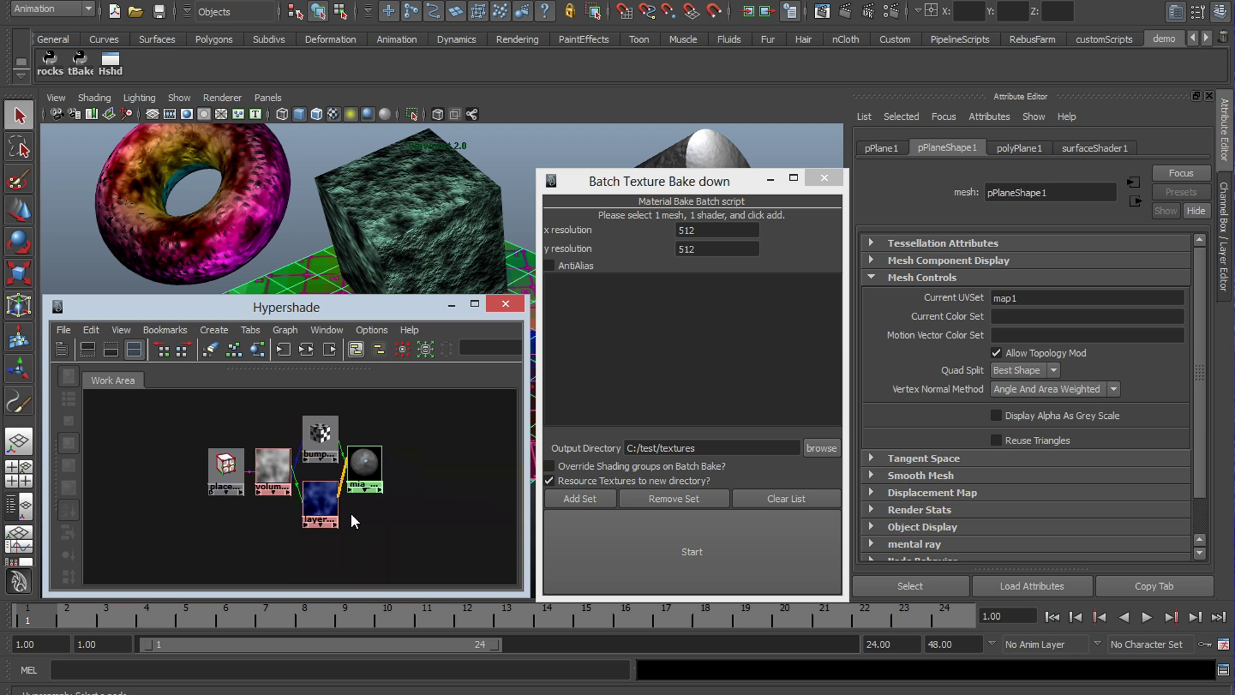
alt+middle_drag(350, 512, 368, 355)
alt+middle_drag(406, 500, 400, 532)
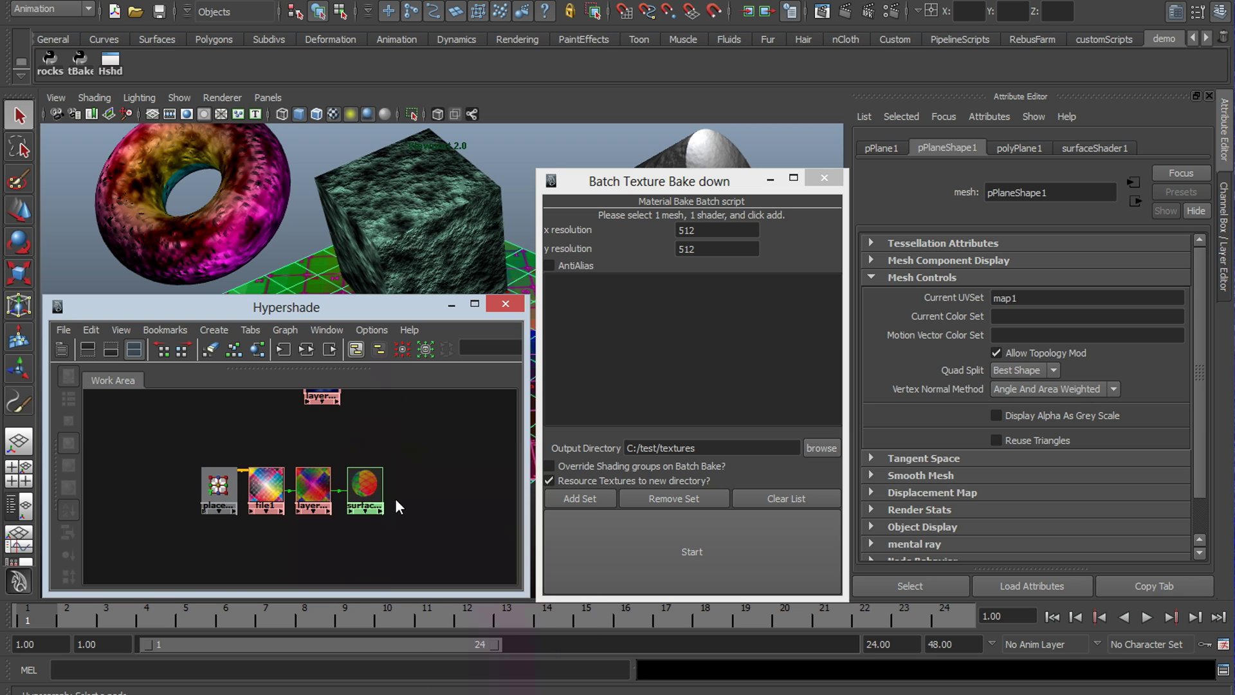
click(266, 489)
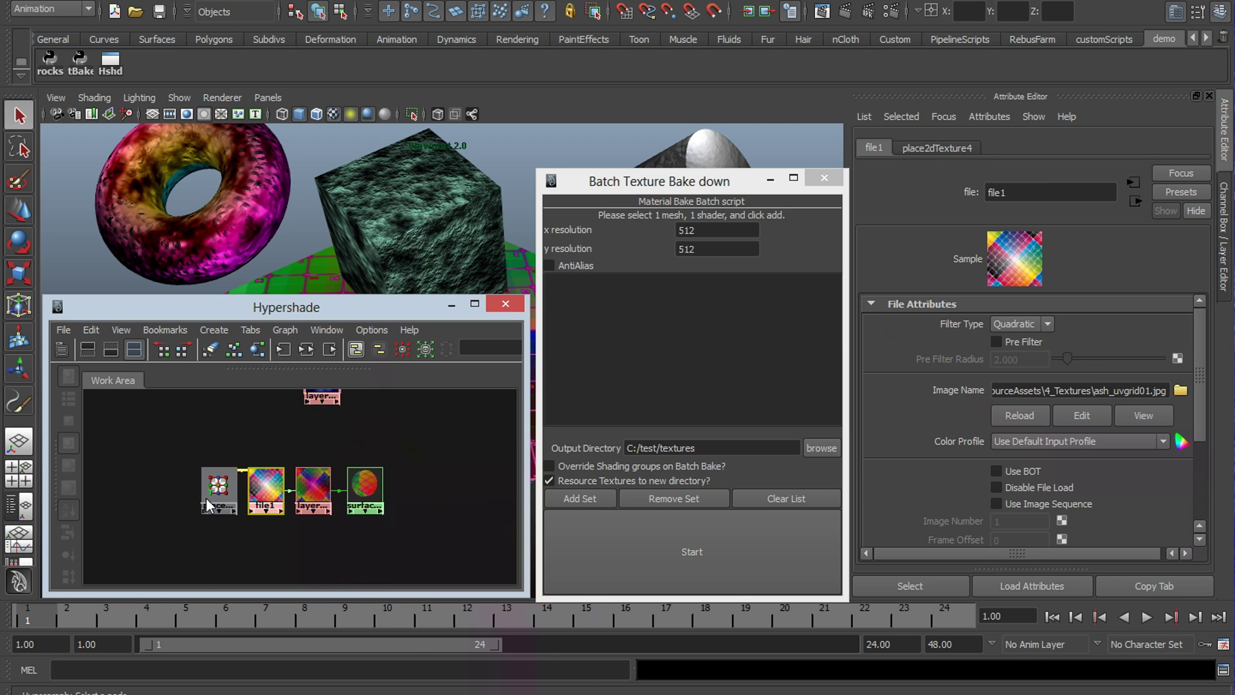
alt+middle_drag(206, 496, 221, 496)
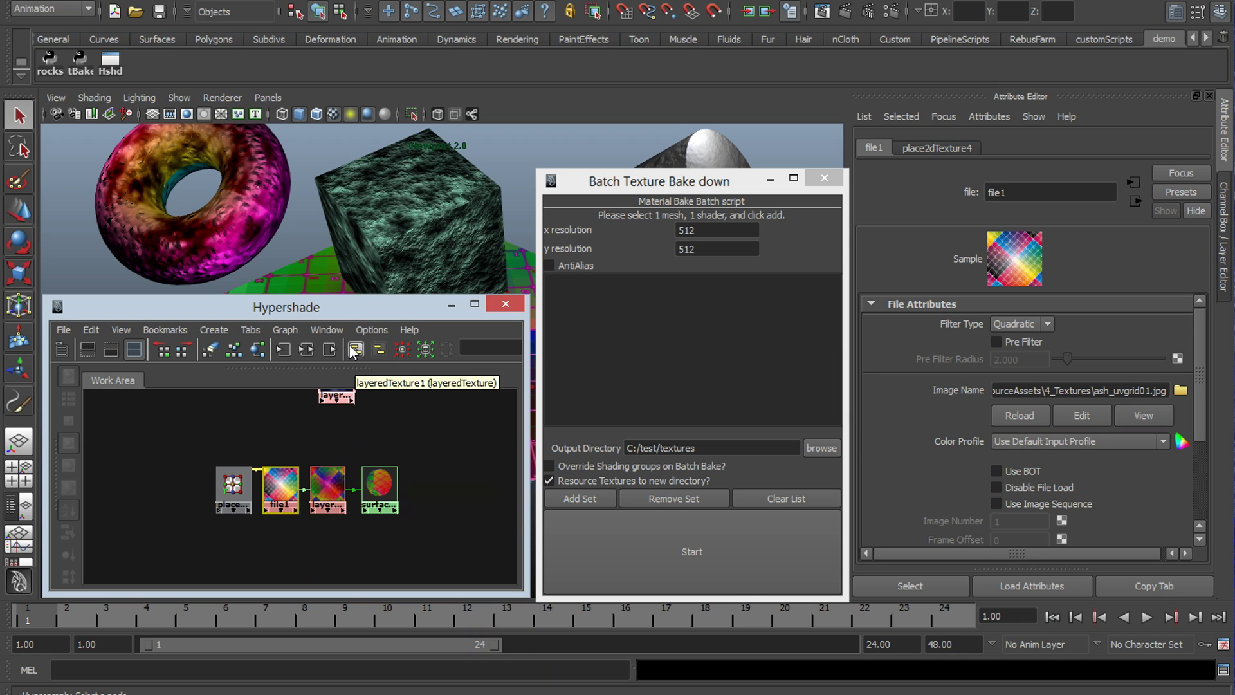
Step: Place the bake window beside the scene and frame all six shading networks
click(715, 186)
drag(716, 187, 967, 198)
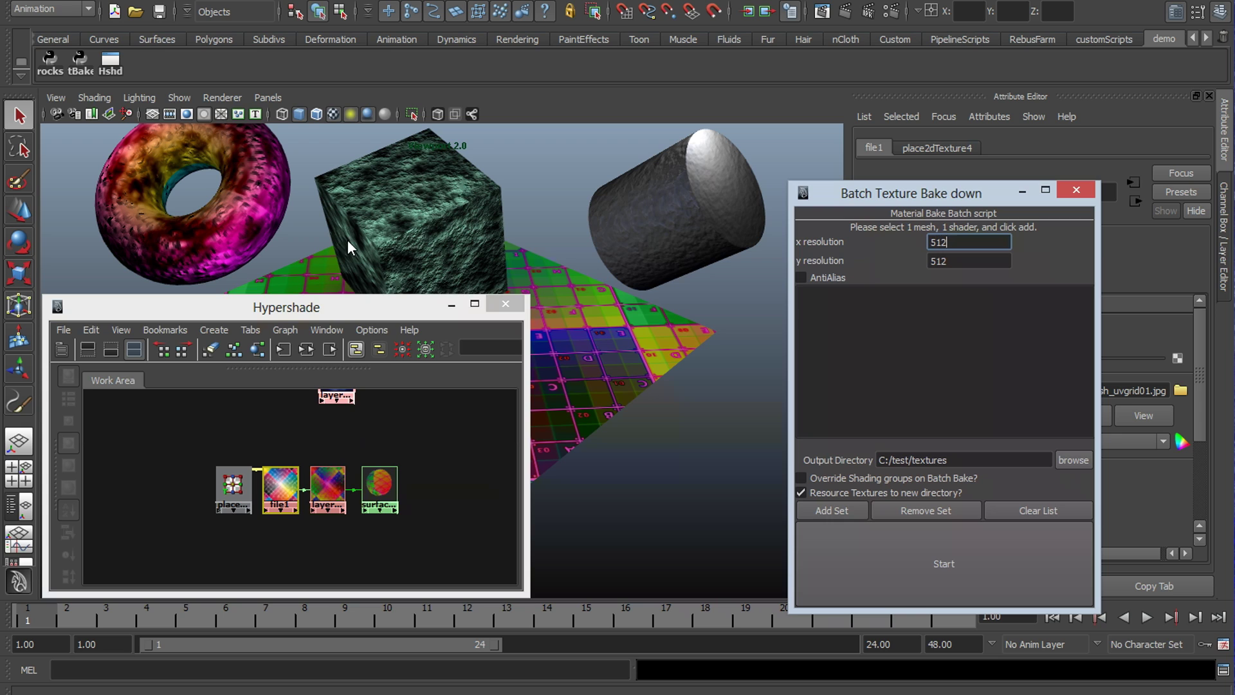
click(355, 327)
mouse_move(357, 308)
mouse_down()
mouse_move(344, 515)
mouse_move(334, 254)
mouse_move(342, 315)
mouse_up()
key(a)
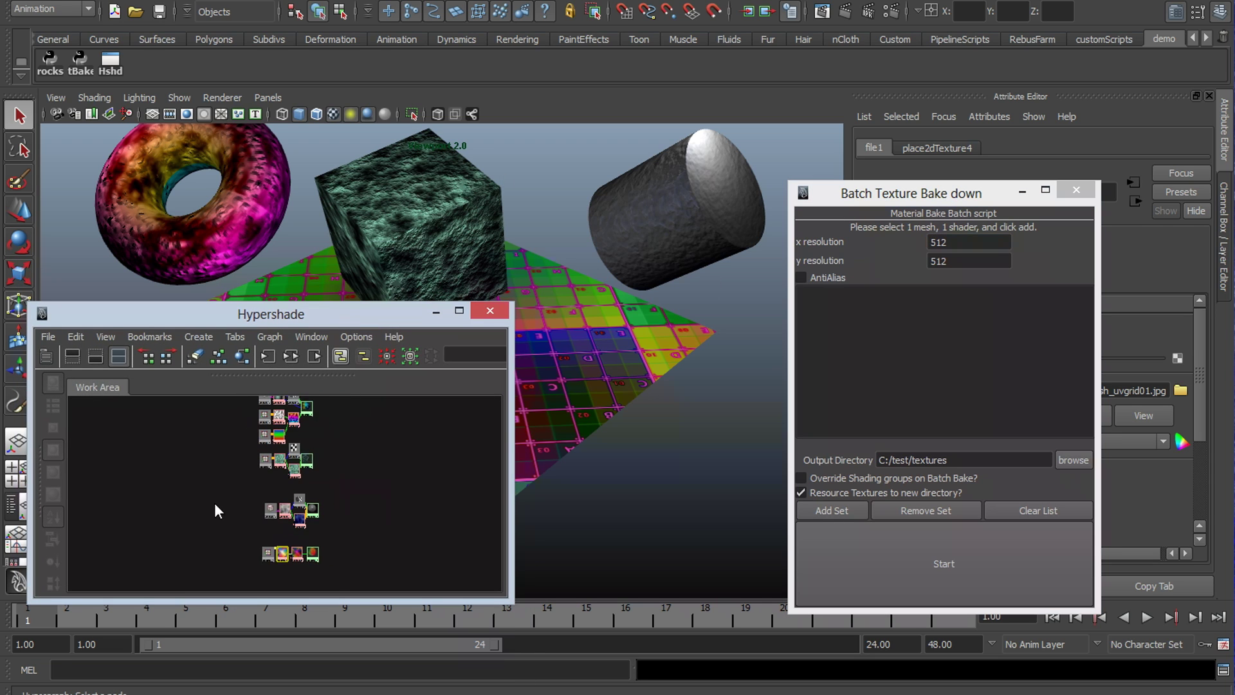
drag(884, 203, 651, 205)
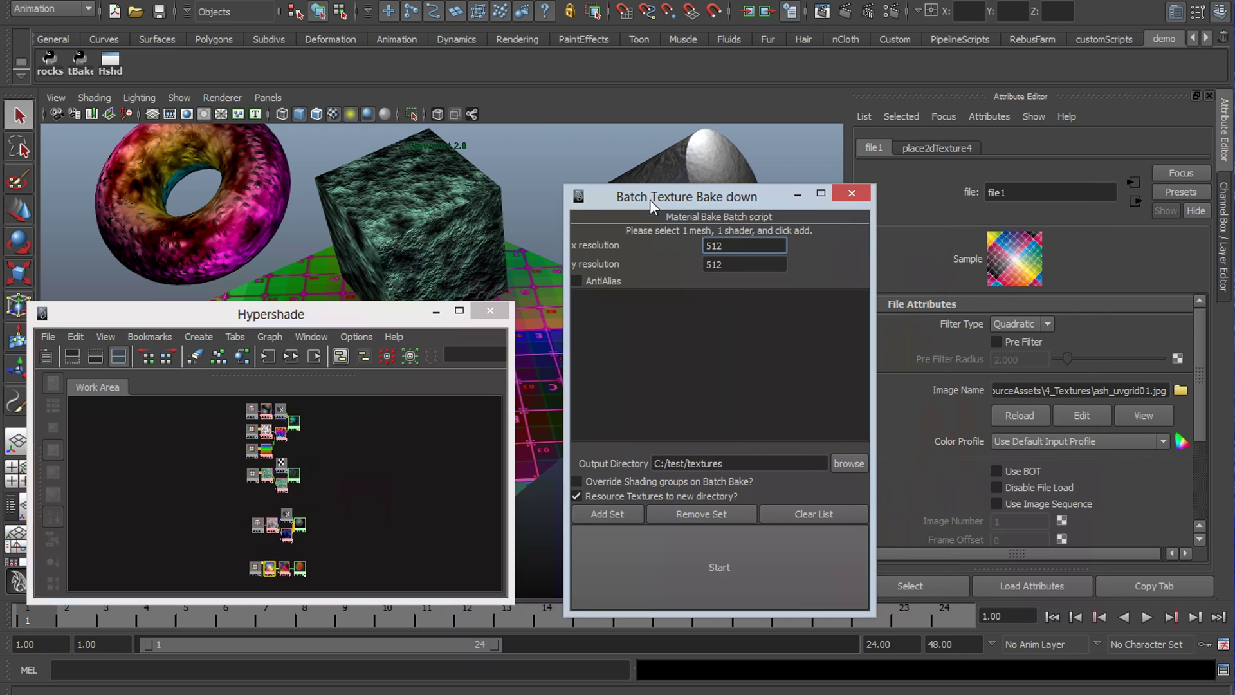
key(Tab)
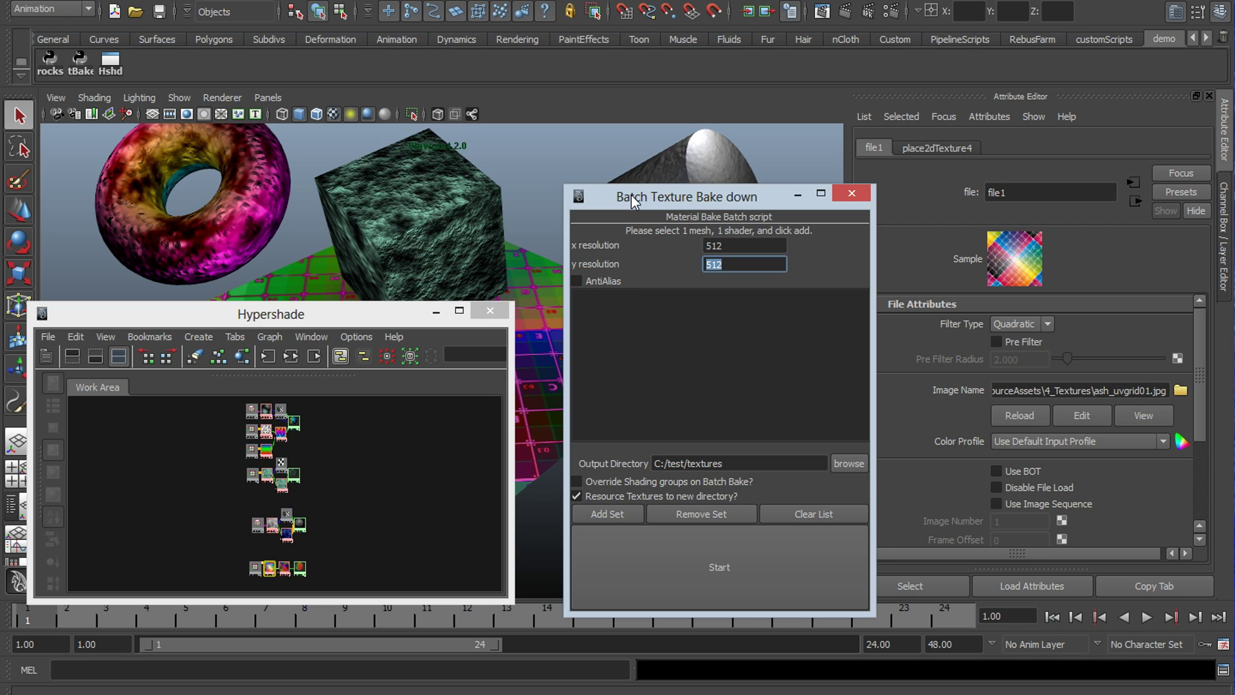
drag(634, 200, 685, 186)
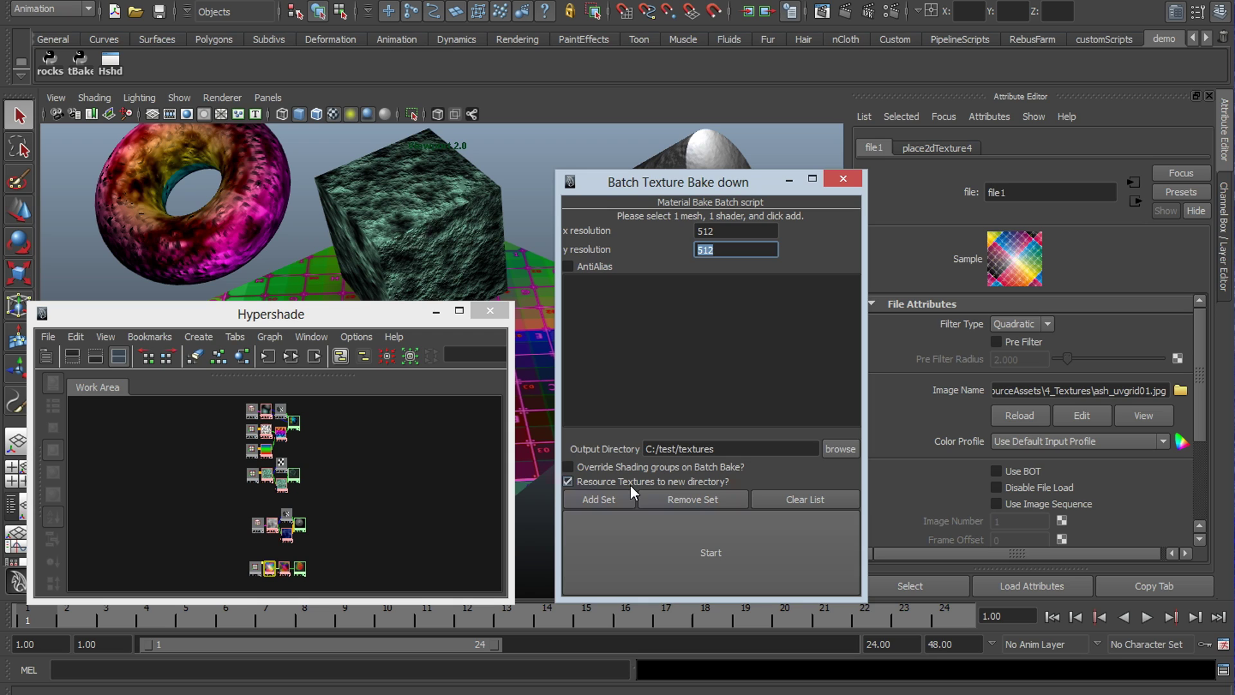
Step: Set the bake output directory to C:/test/textures
click(755, 445)
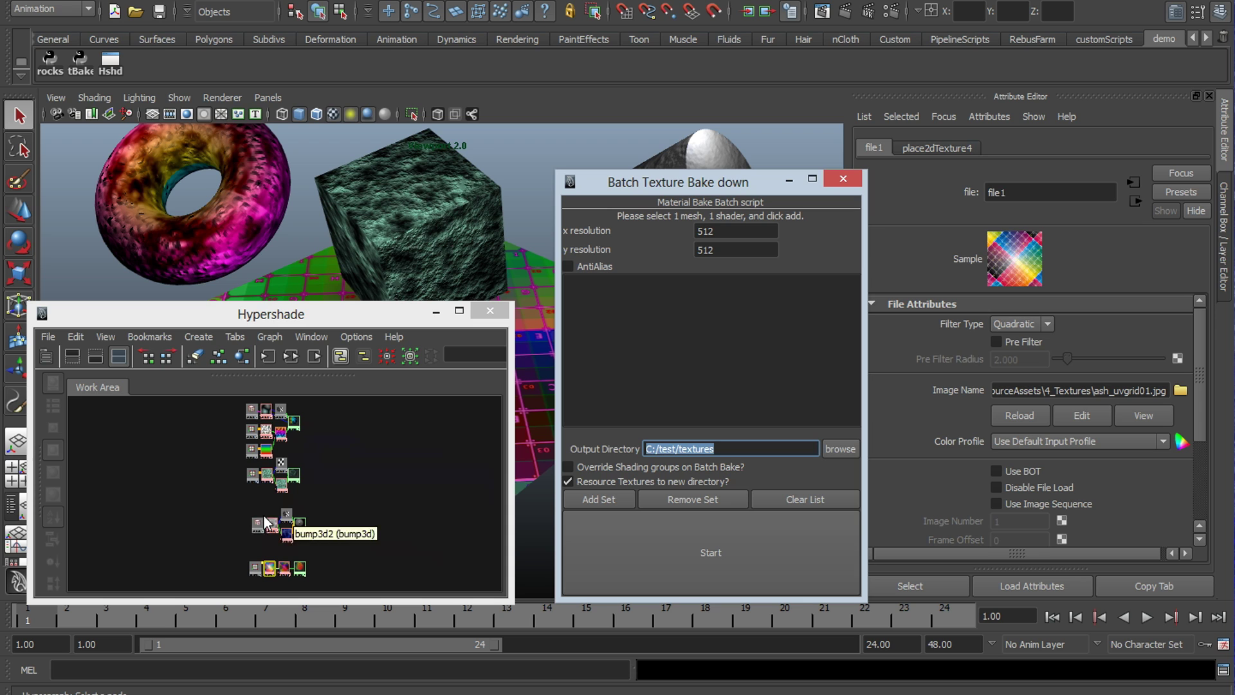
click(837, 450)
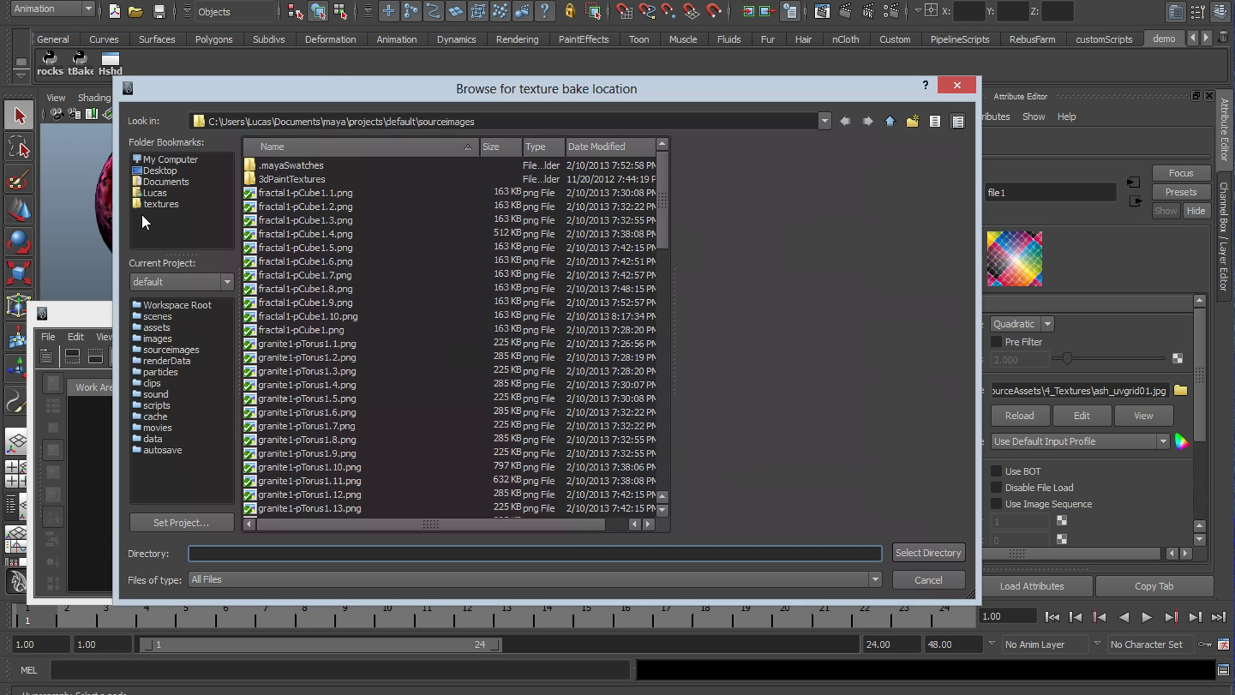
click(165, 202)
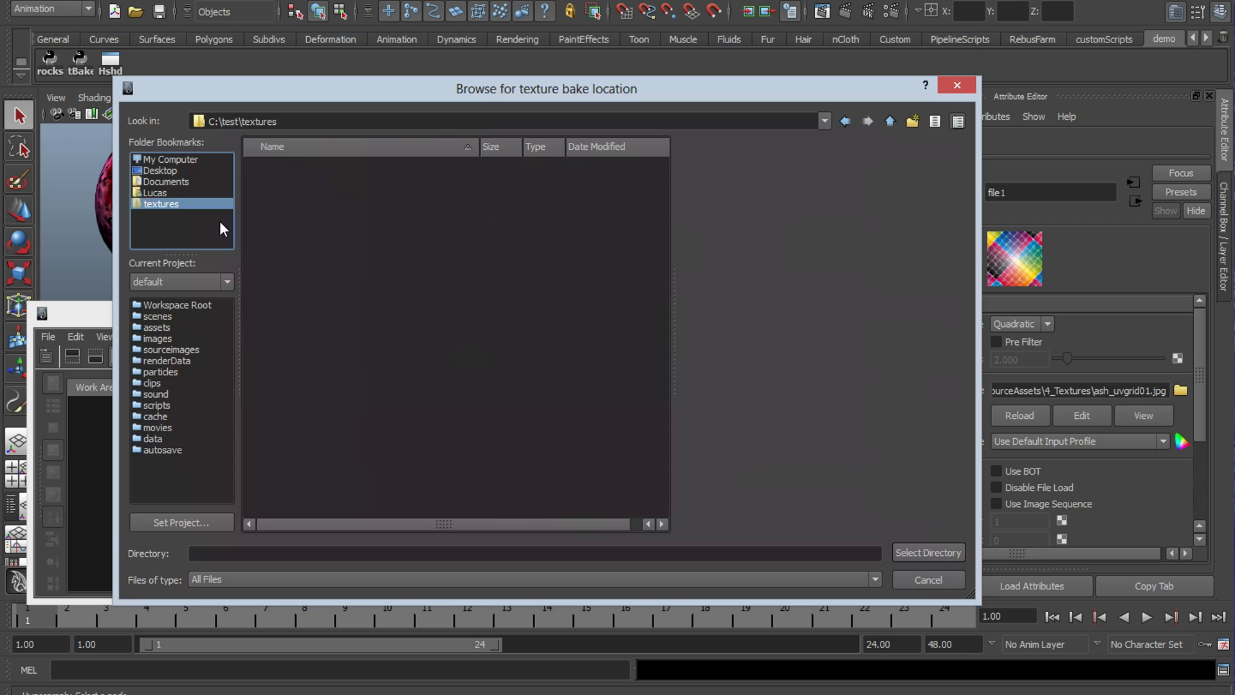
click(927, 552)
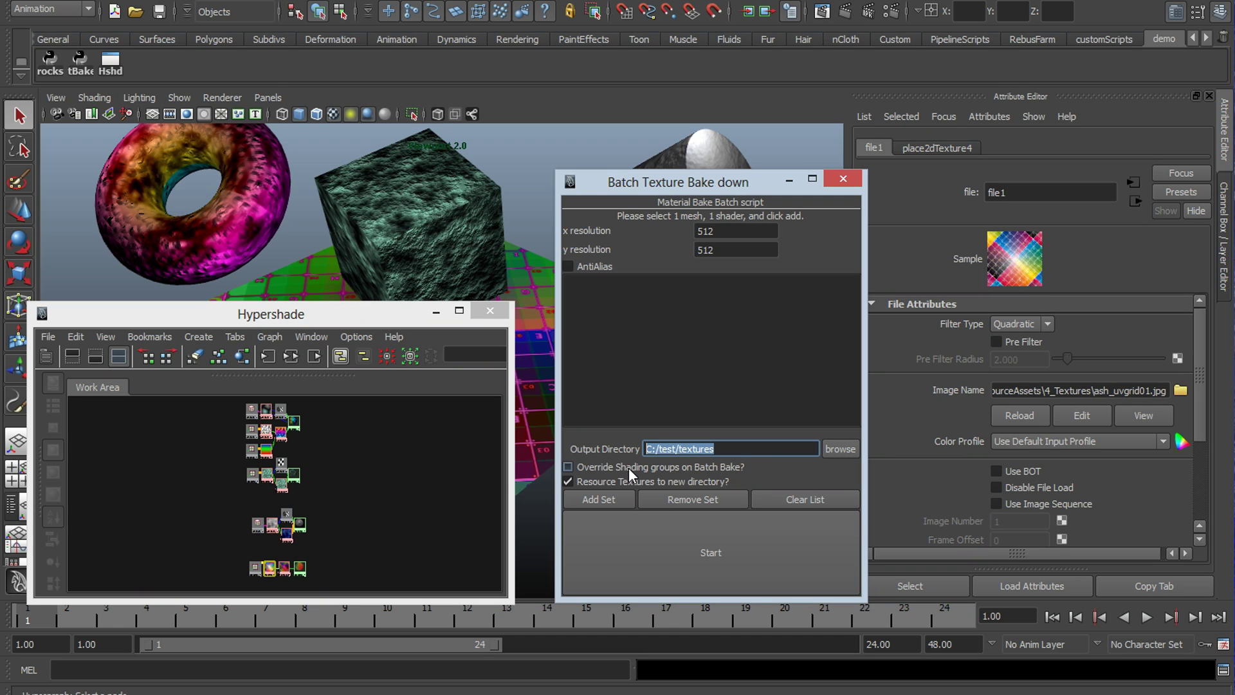
Step: Add pTorus1 with its blinn1 shader to the bake list at 512 × 512
click(297, 436)
click(292, 422)
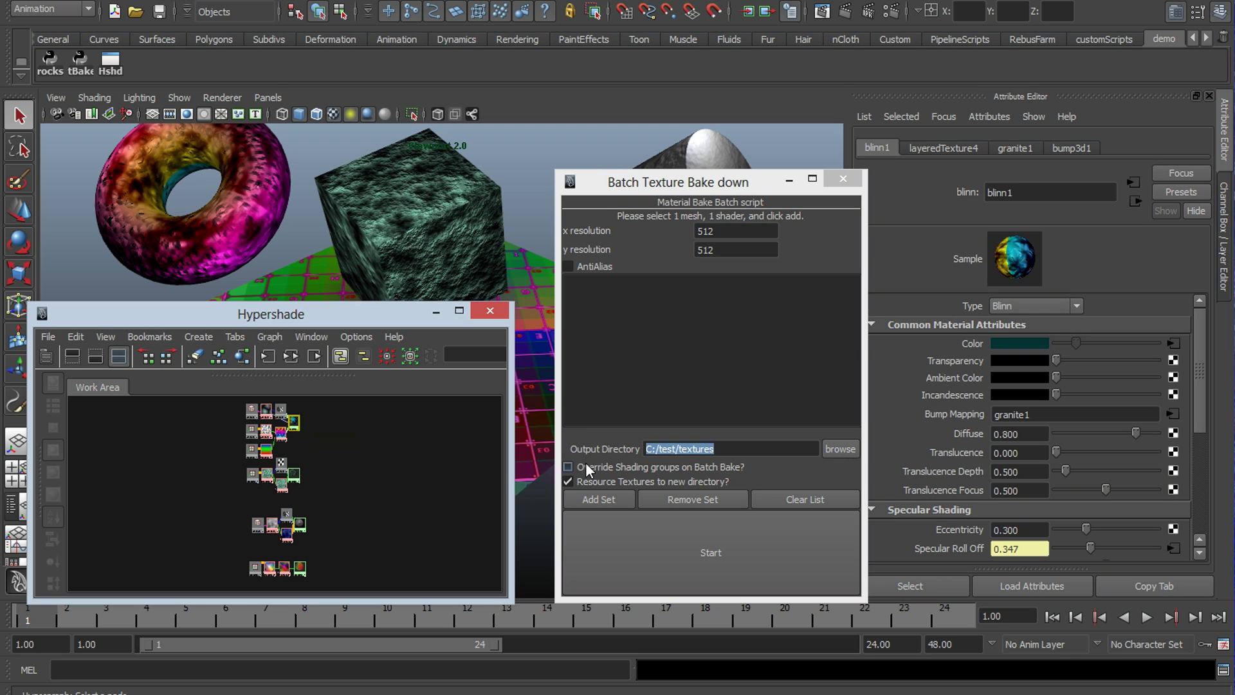
click(315, 138)
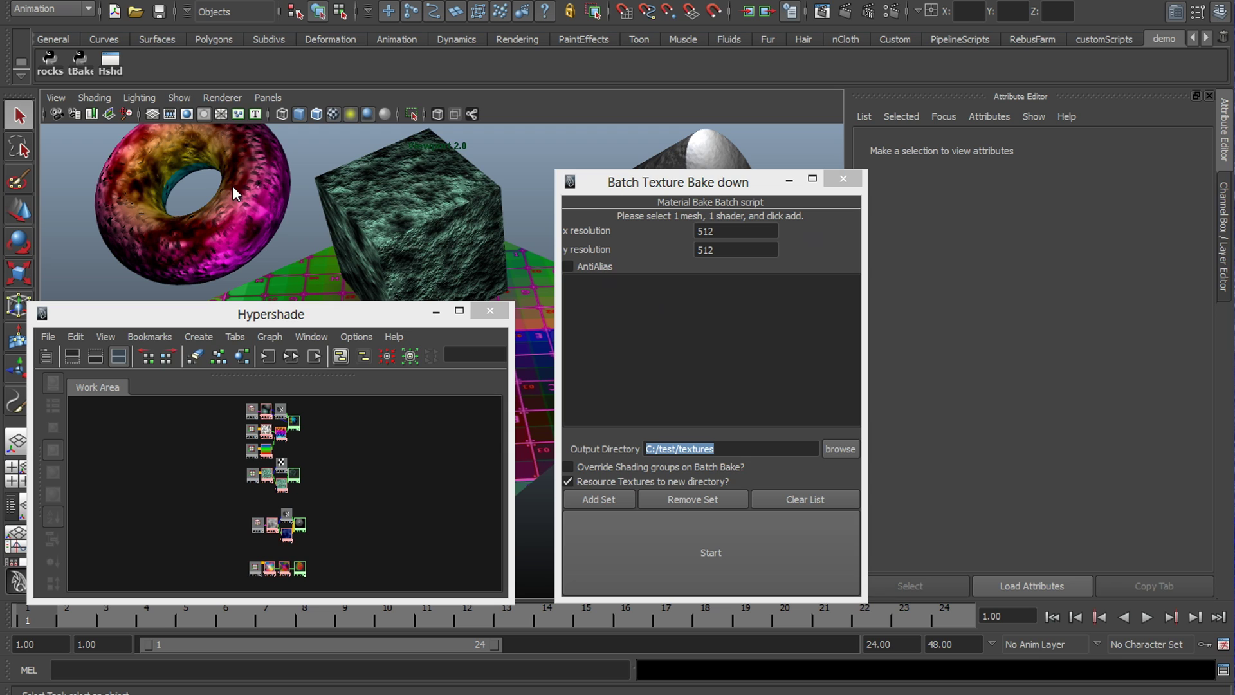
click(248, 215)
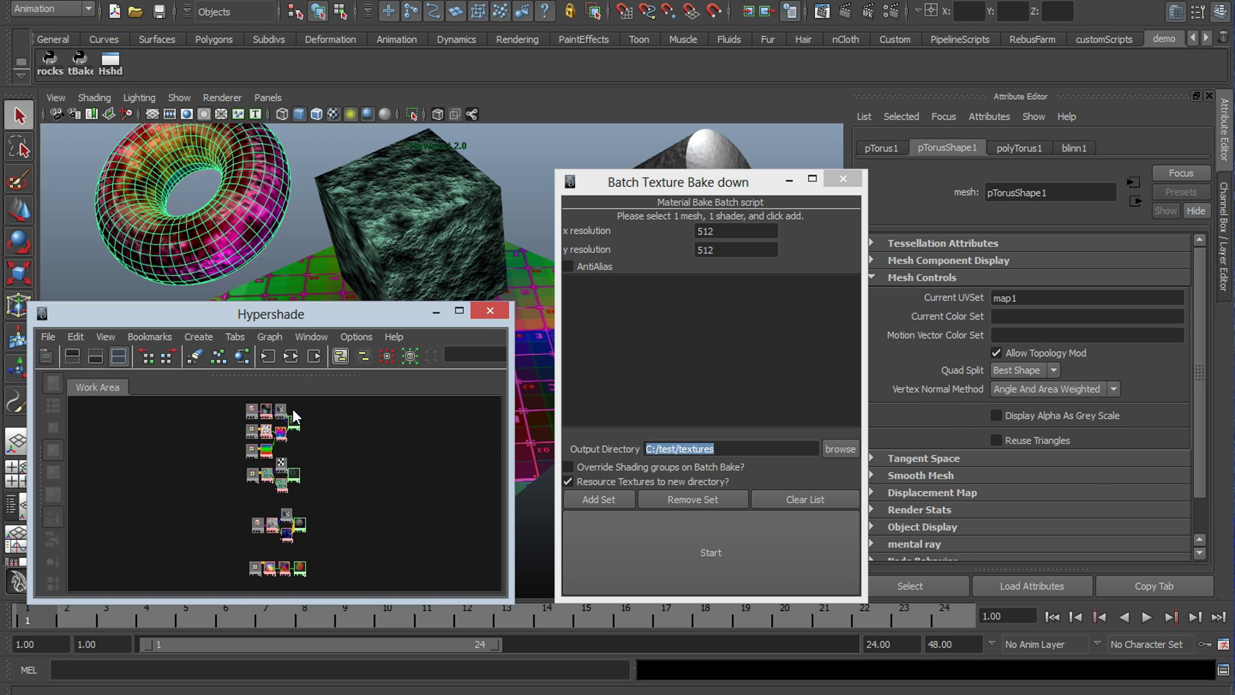
shift+click(293, 421)
click(617, 496)
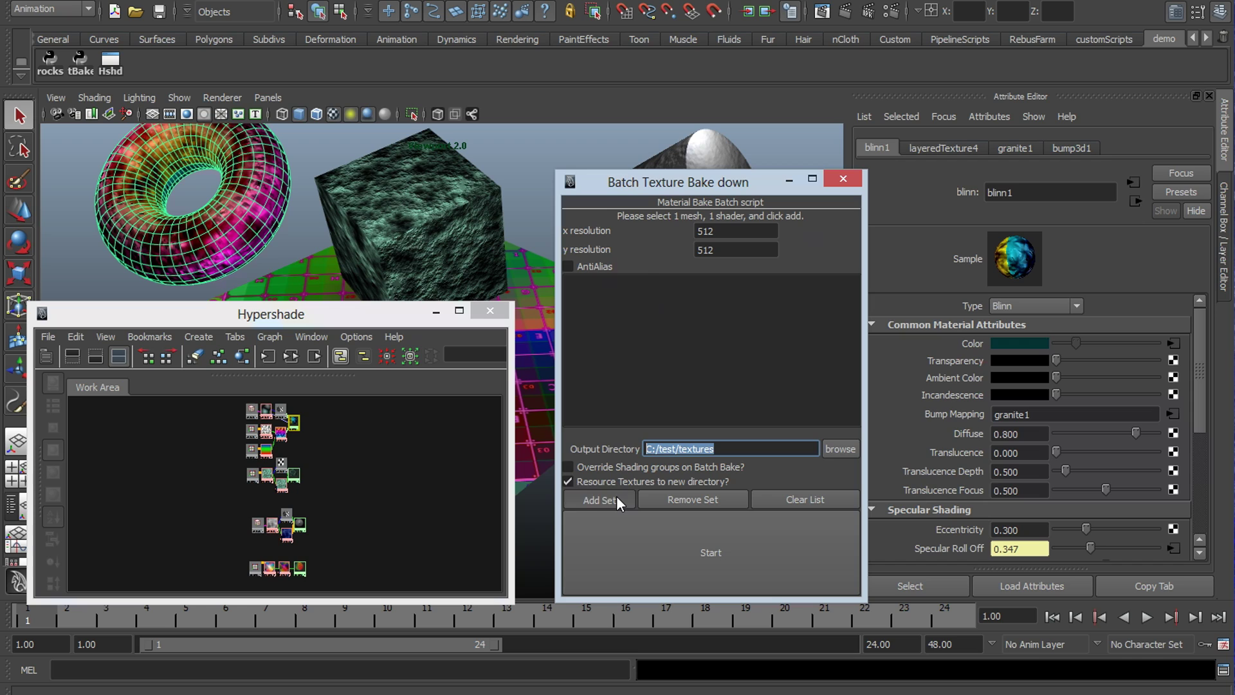
click(599, 283)
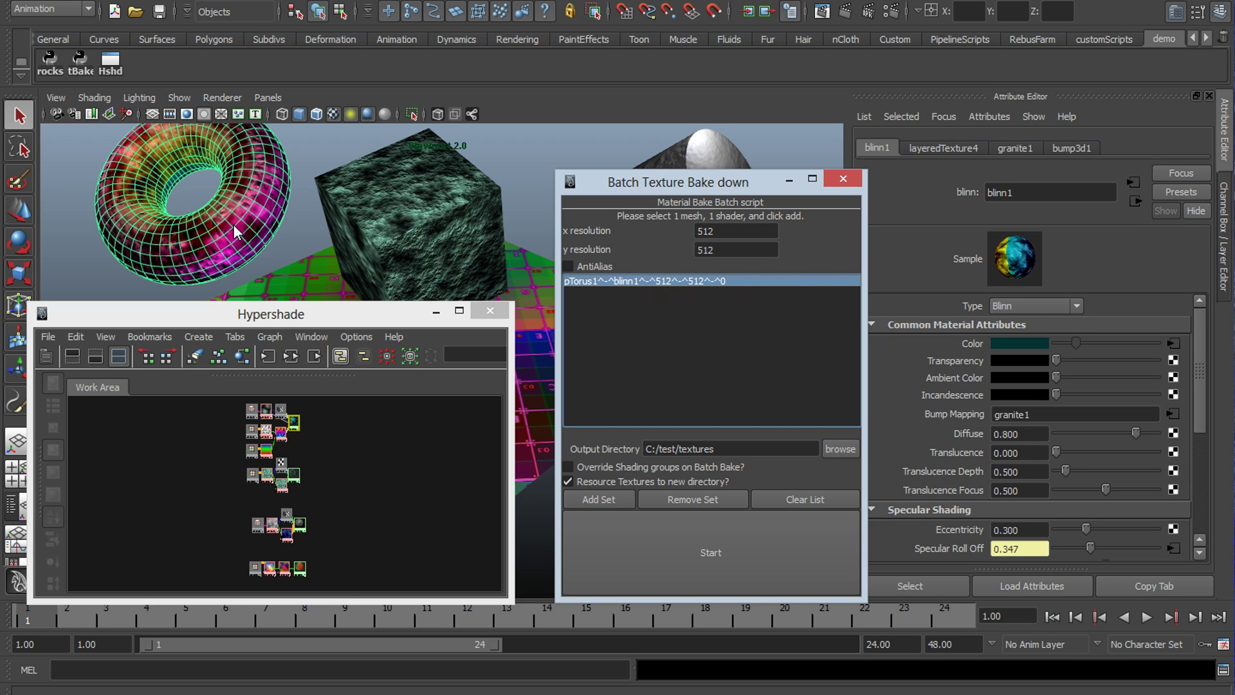
drag(695, 175, 695, 174)
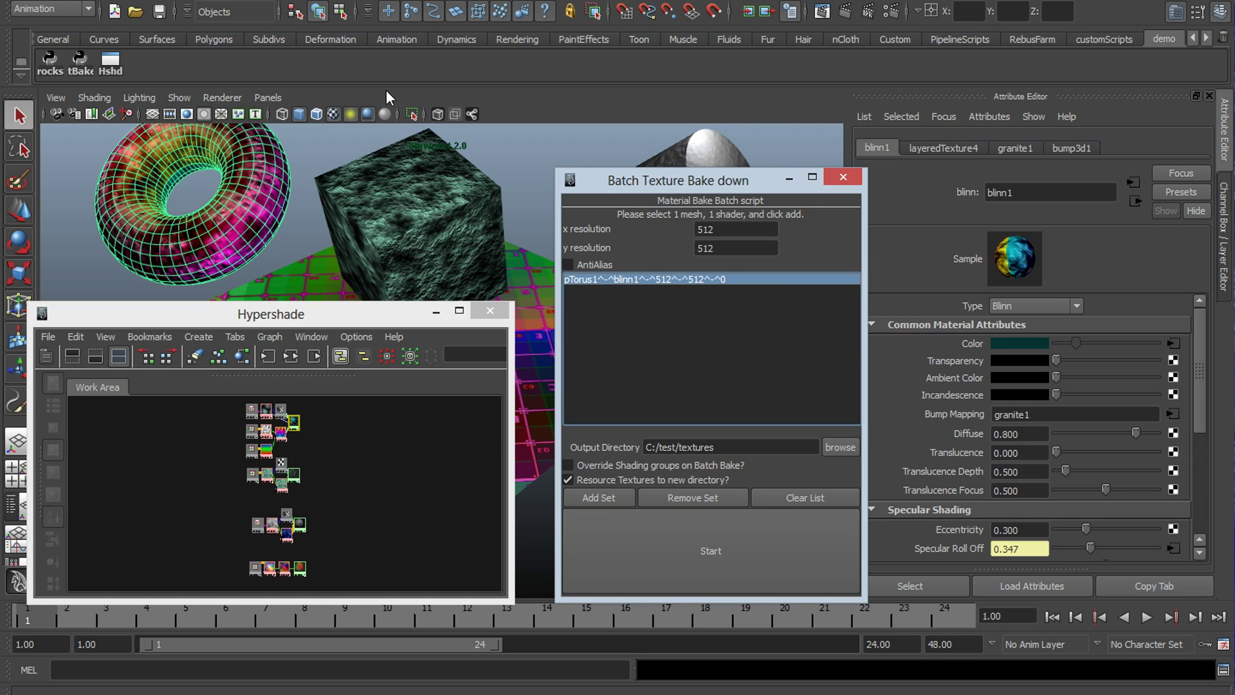
click(298, 141)
Step: Add bake sets pCube1–lambert2, pCylinder1–mia_material_x_passes1 and pPlane1–surfaceShader1, then select pPlane1's row
click(334, 187)
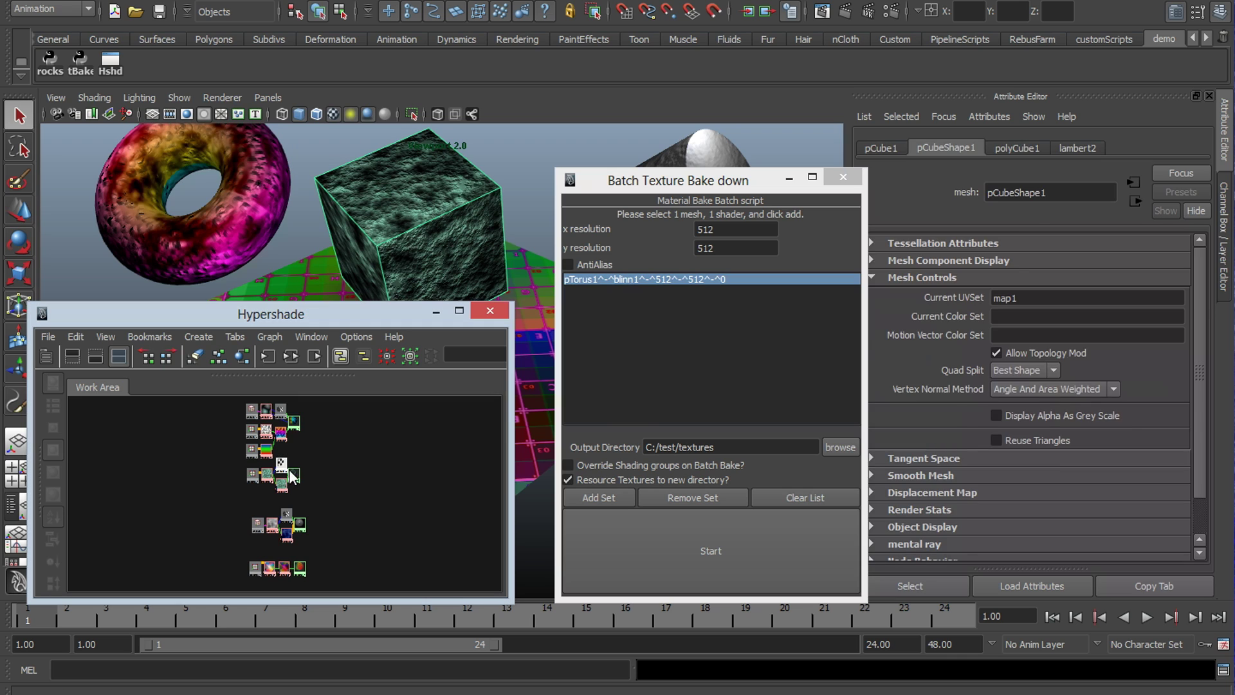
shift+click(294, 476)
click(595, 499)
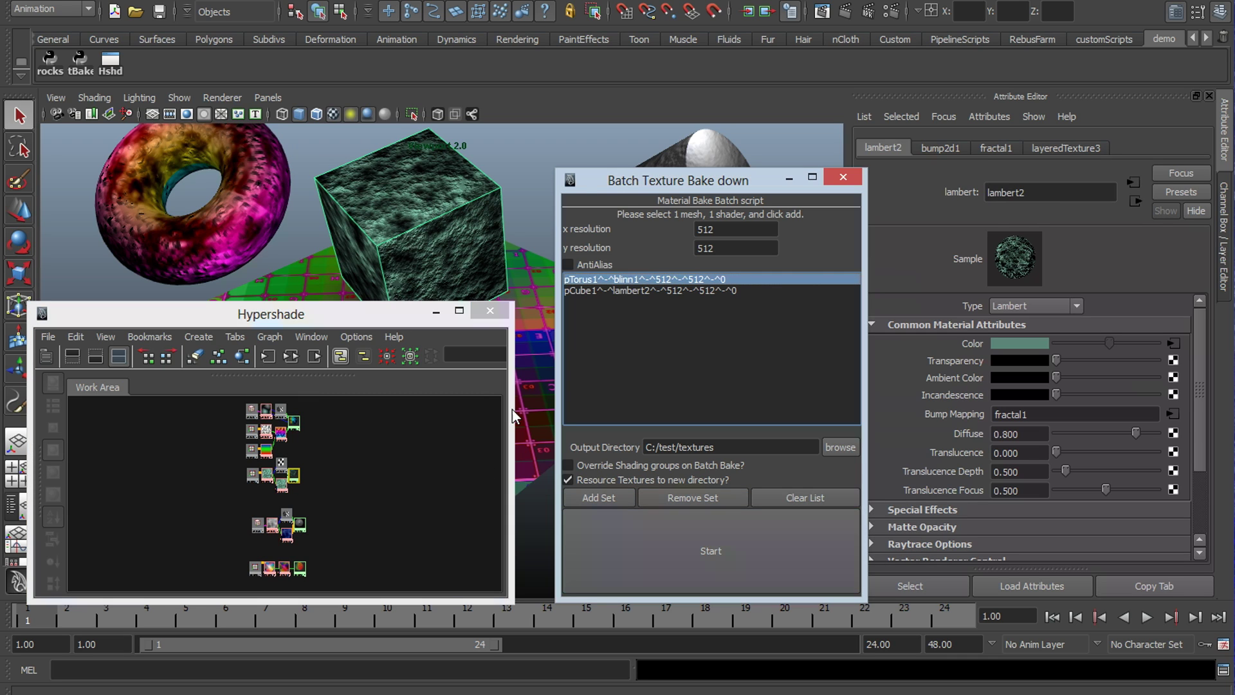
drag(620, 183, 720, 201)
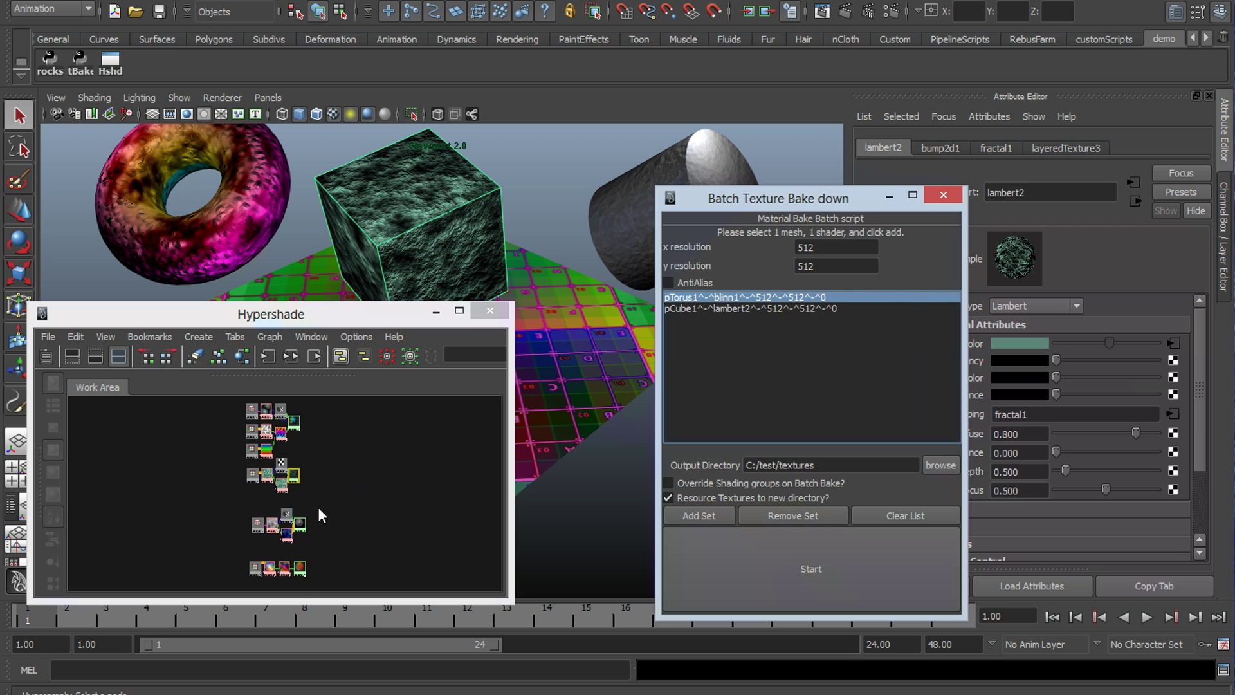
click(300, 524)
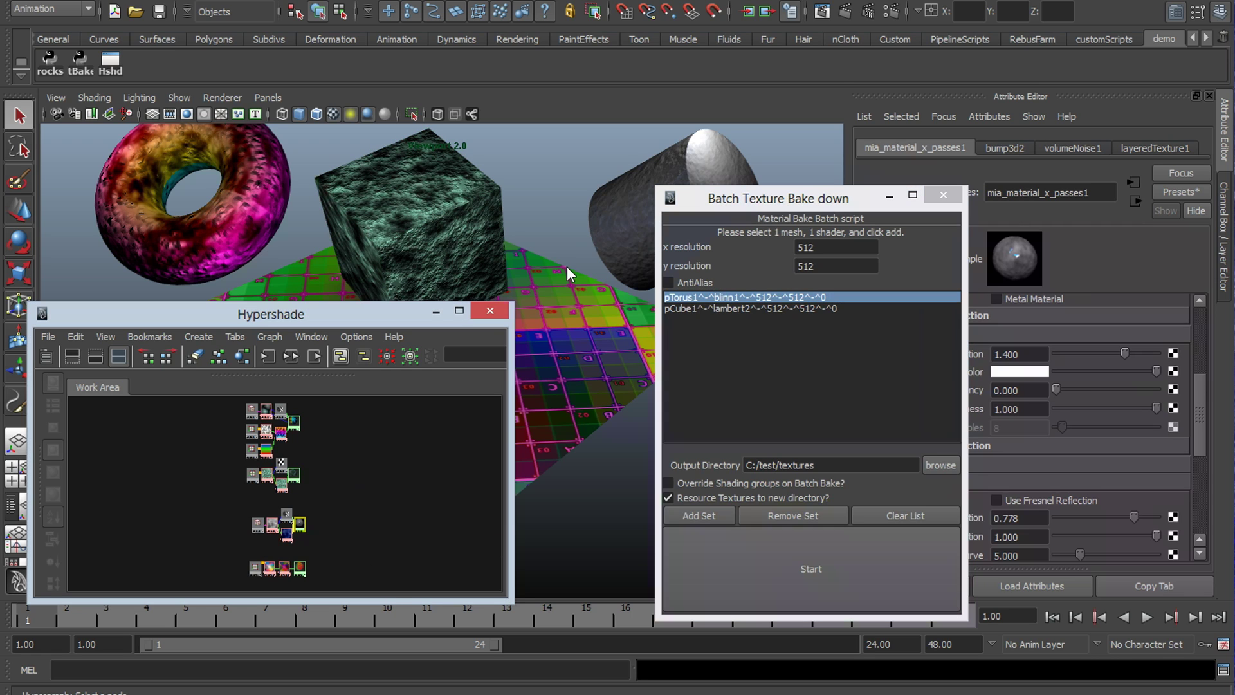
click(622, 225)
click(699, 516)
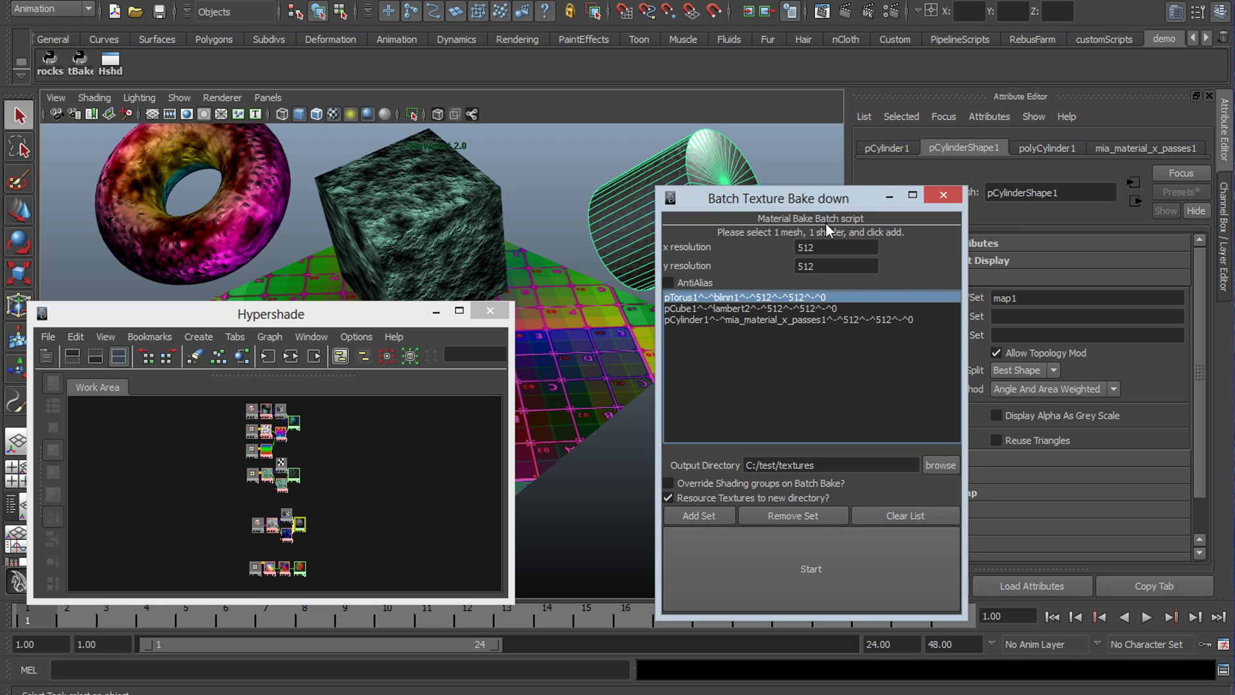
drag(831, 200, 840, 196)
click(588, 316)
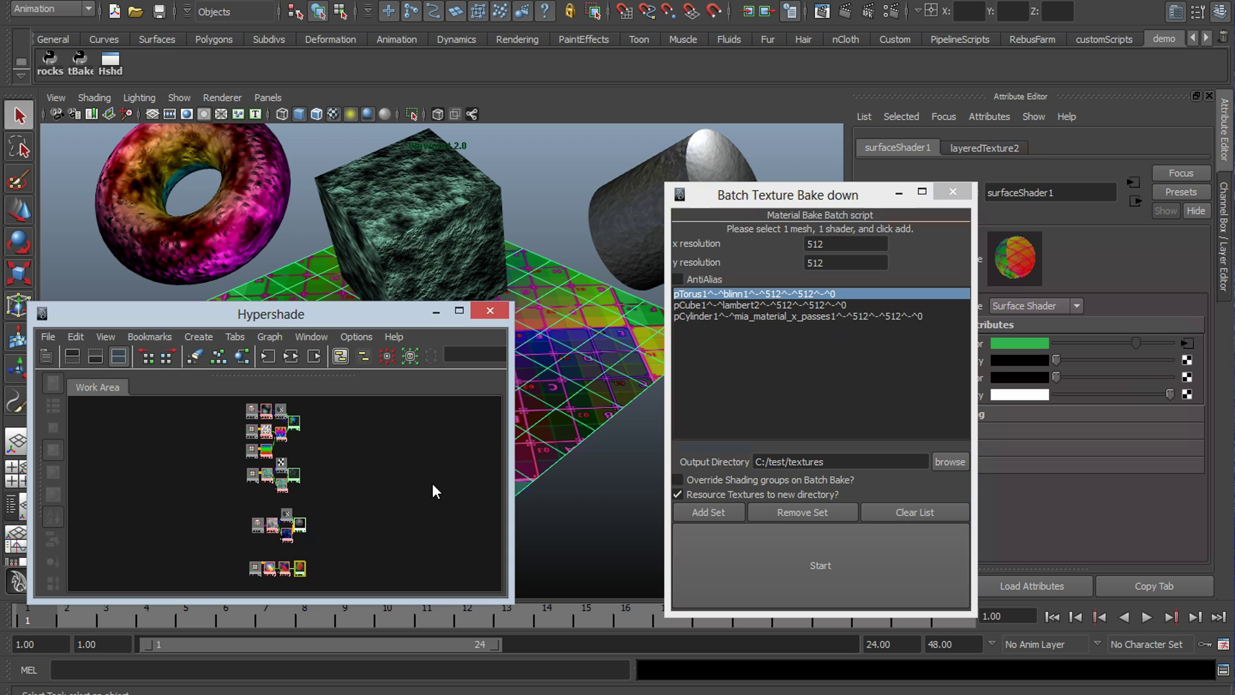
click(708, 512)
drag(810, 195, 694, 182)
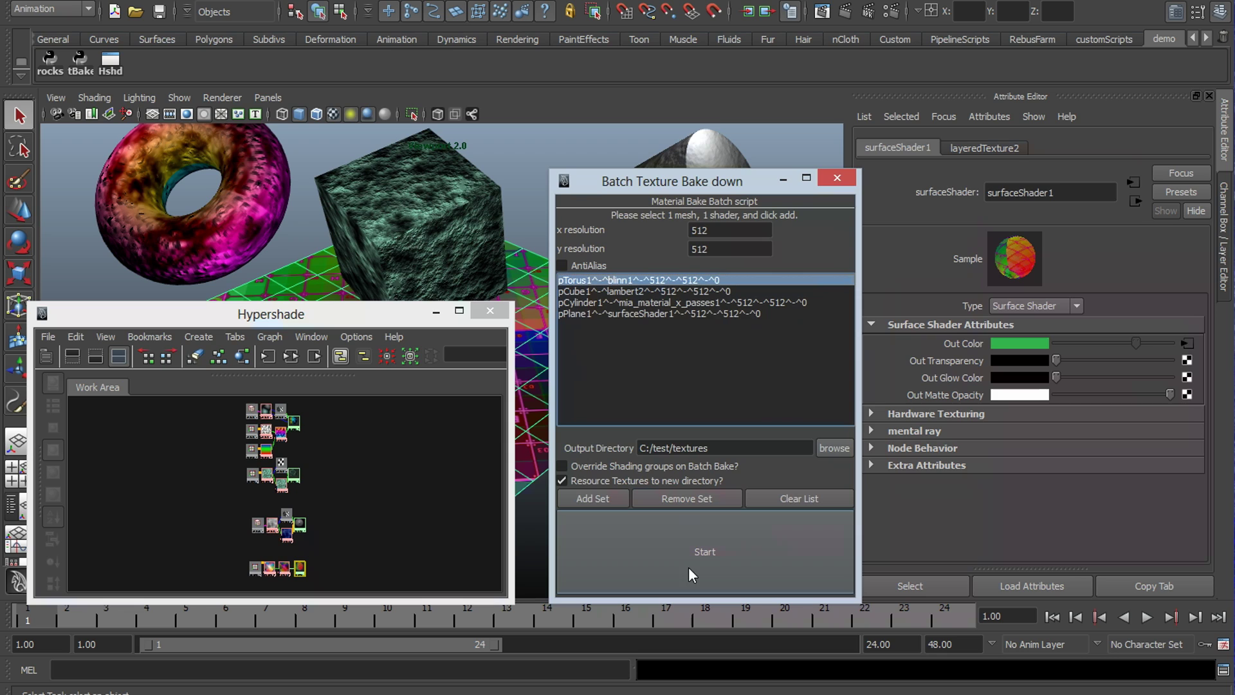
click(725, 314)
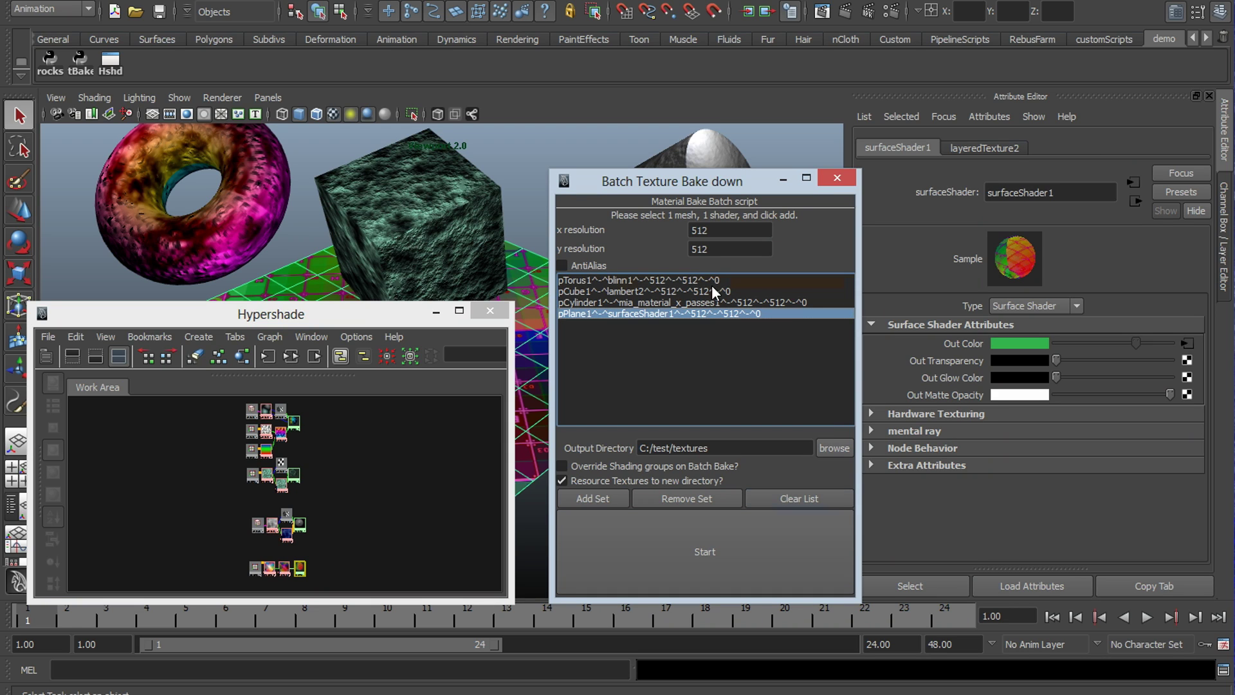
Step: Re-add the pPlane1 bake set at 2048 × 2048 with anti-aliasing enabled
click(718, 501)
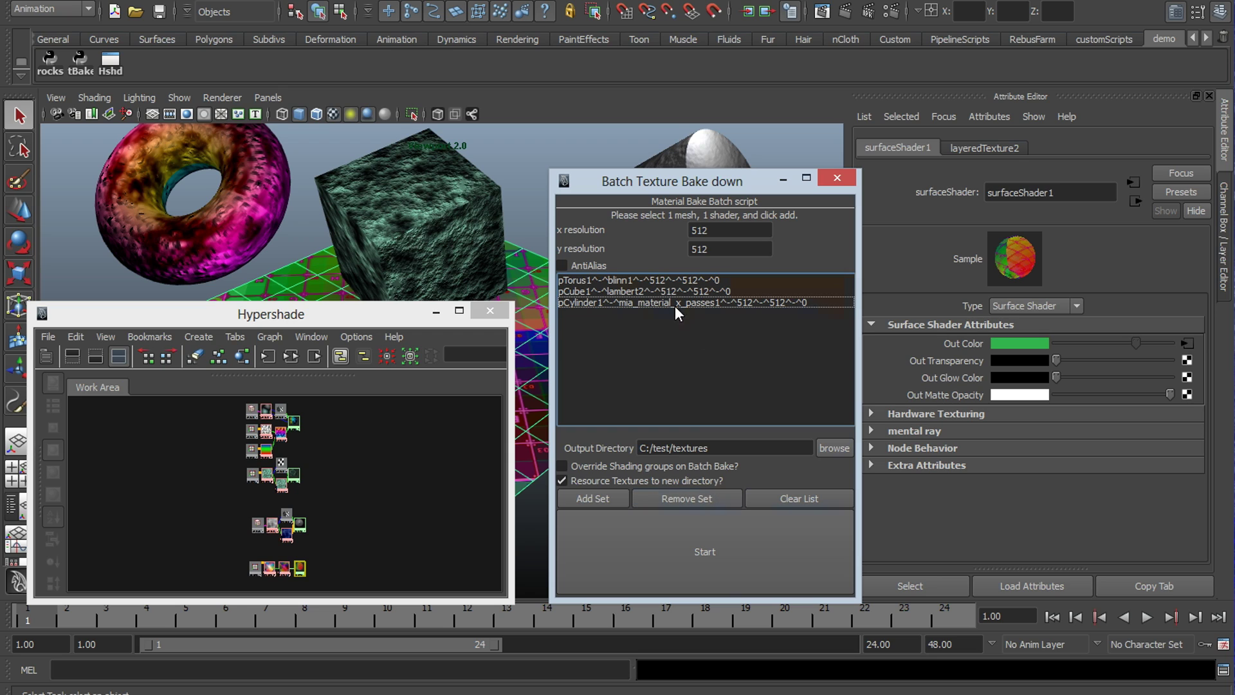
click(739, 229)
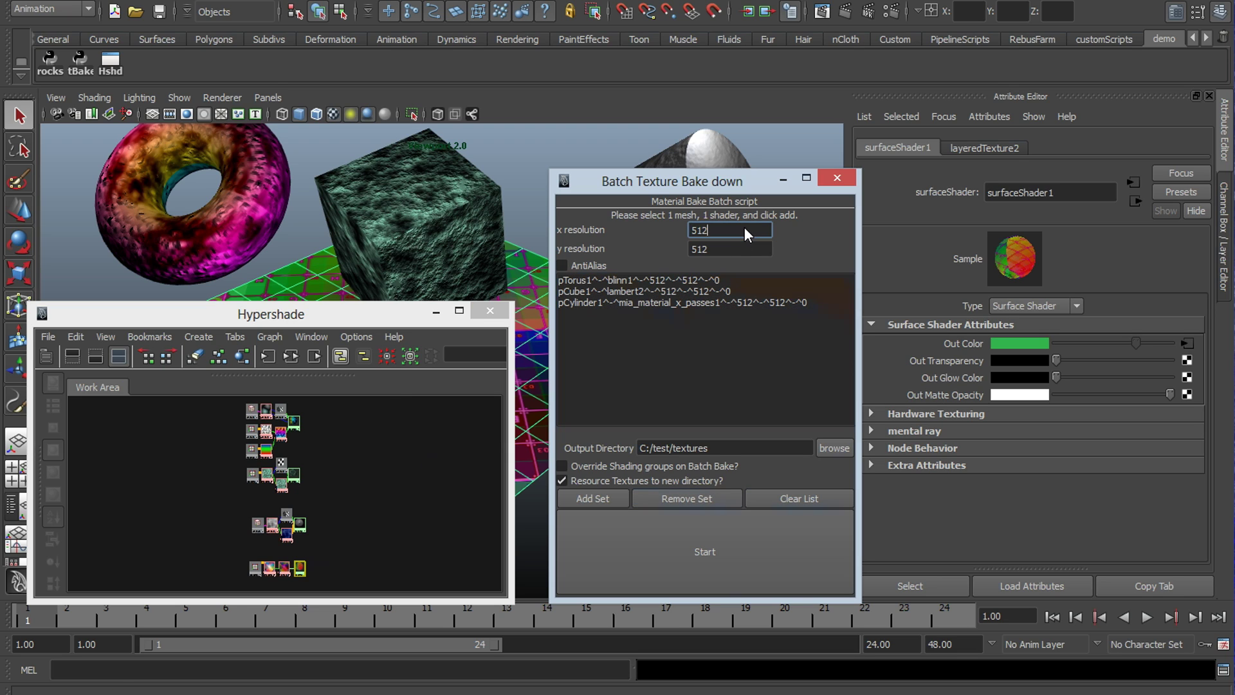
text(2048)
key(Tab)
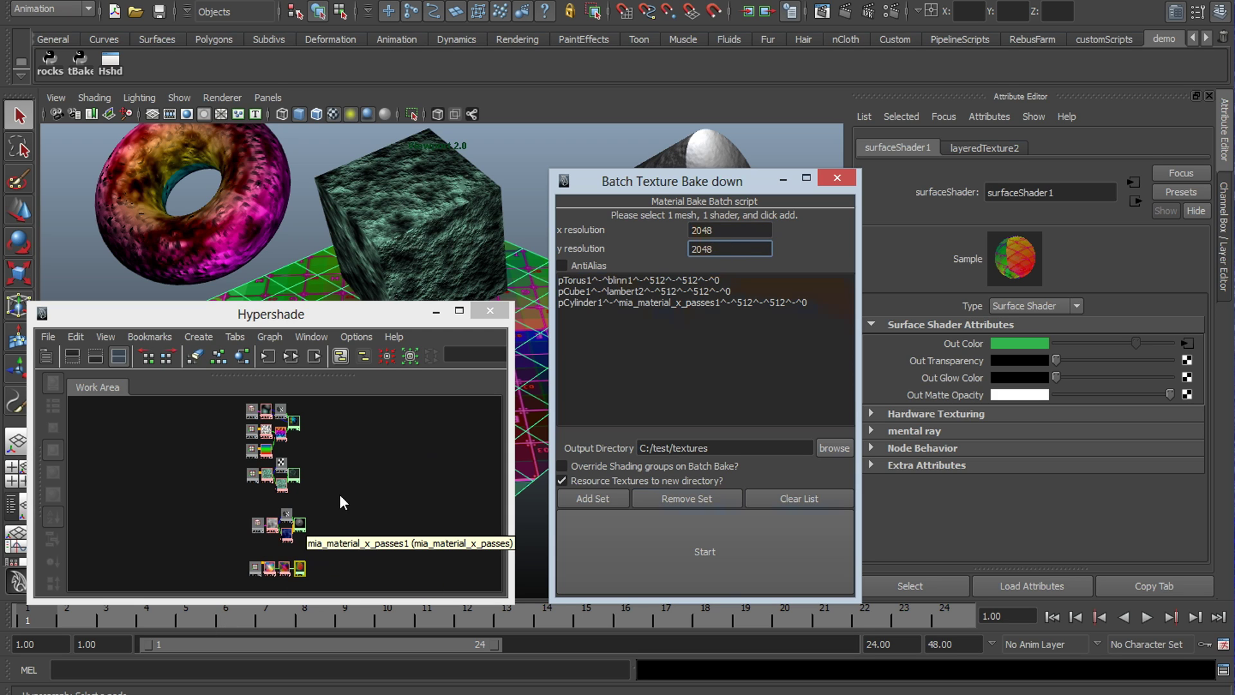
click(615, 499)
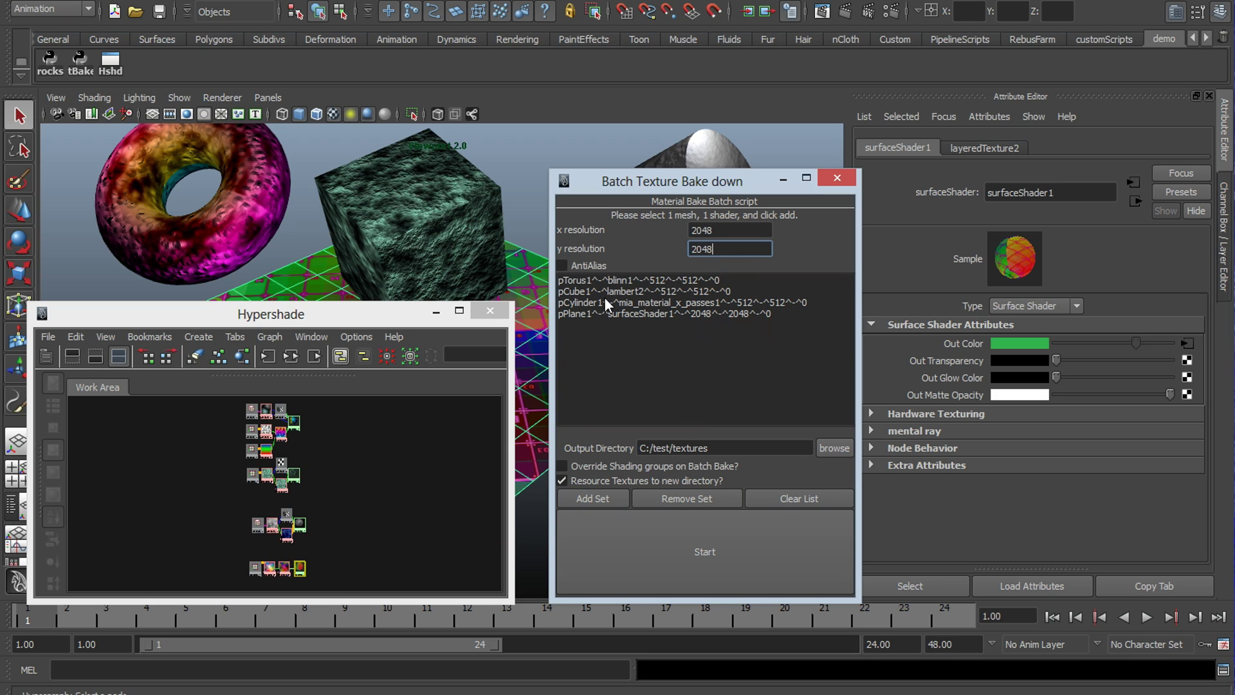
click(585, 263)
drag(699, 187, 677, 184)
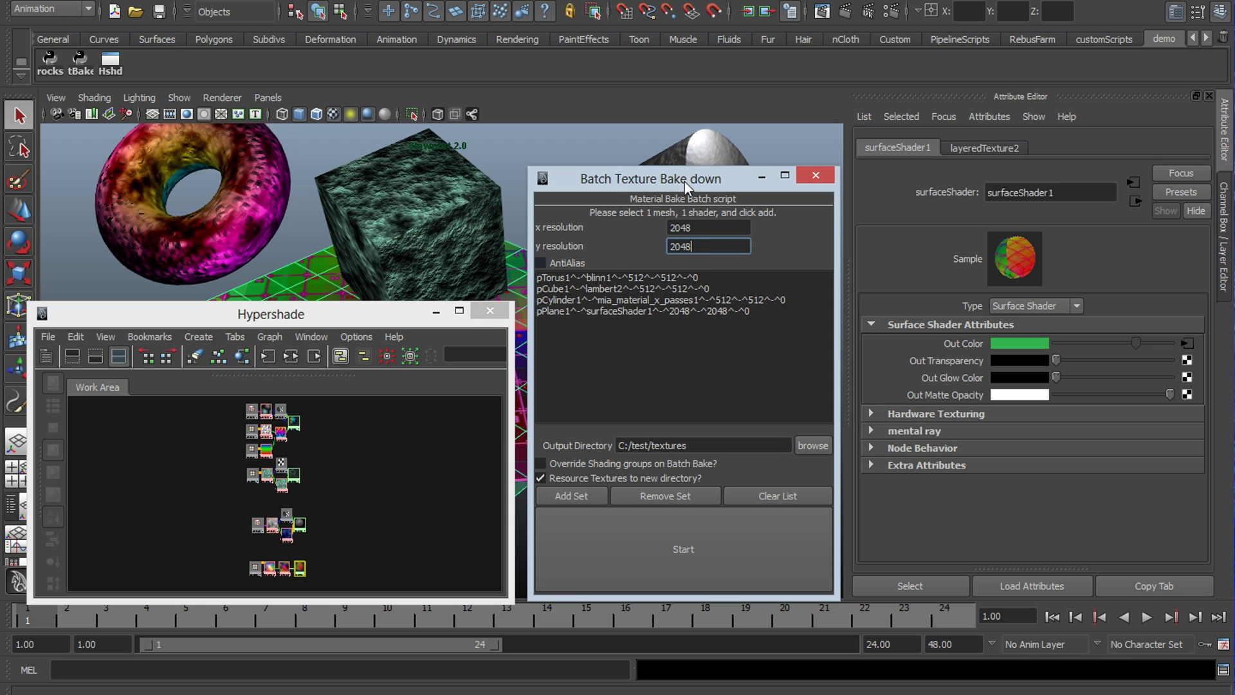
Step: Run the batch bake and highlight the C:/test/textures output directory path
drag(684, 182, 682, 173)
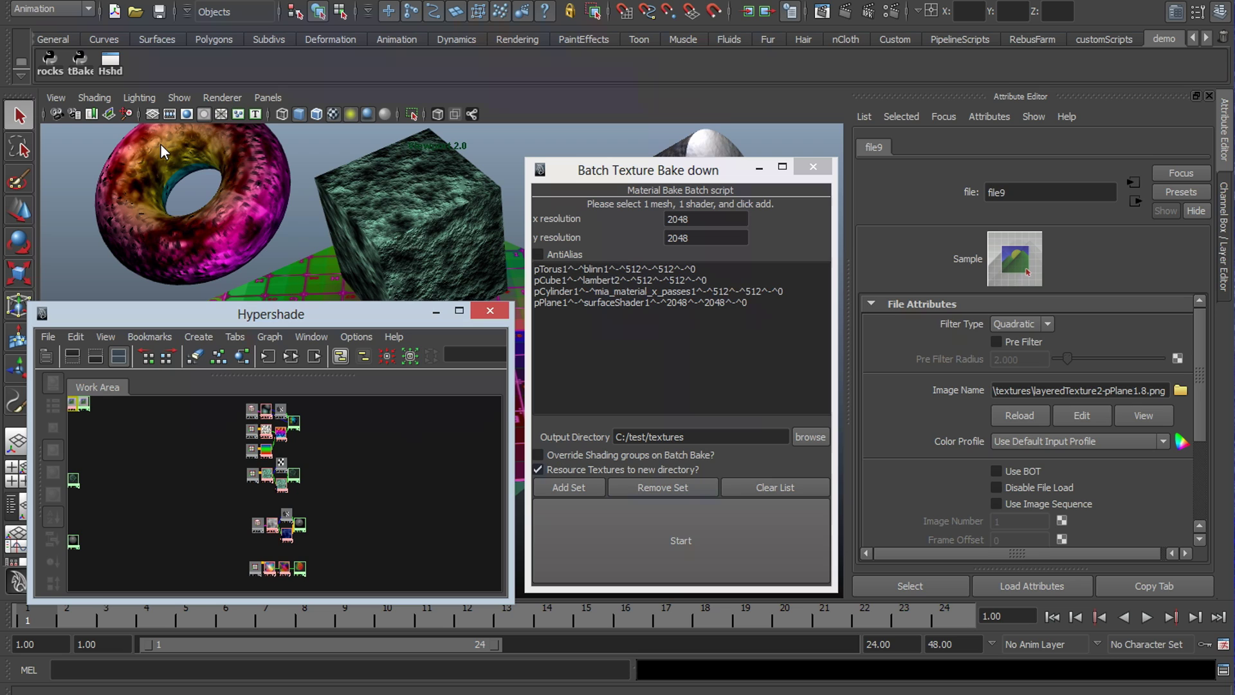
click(726, 446)
drag(724, 442, 511, 412)
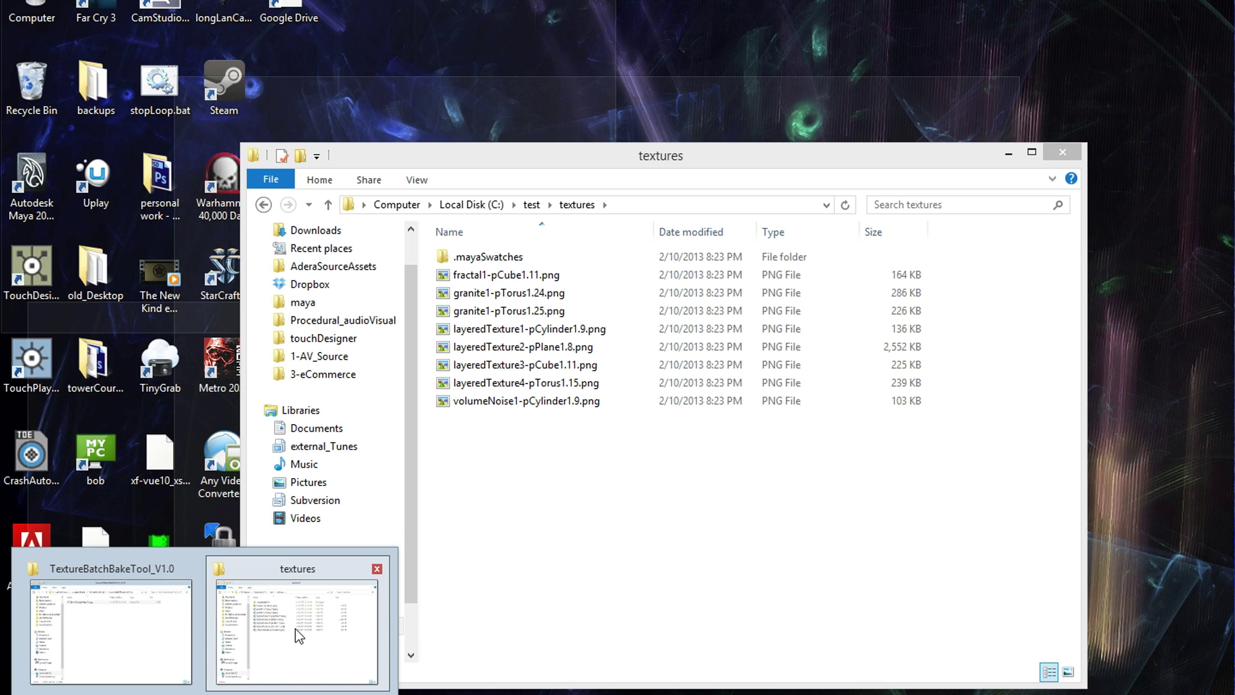
Step: Select the baked PNGs in the textures folder, preview fractal1-pCube1.11.png, and switch back to Maya
click(295, 628)
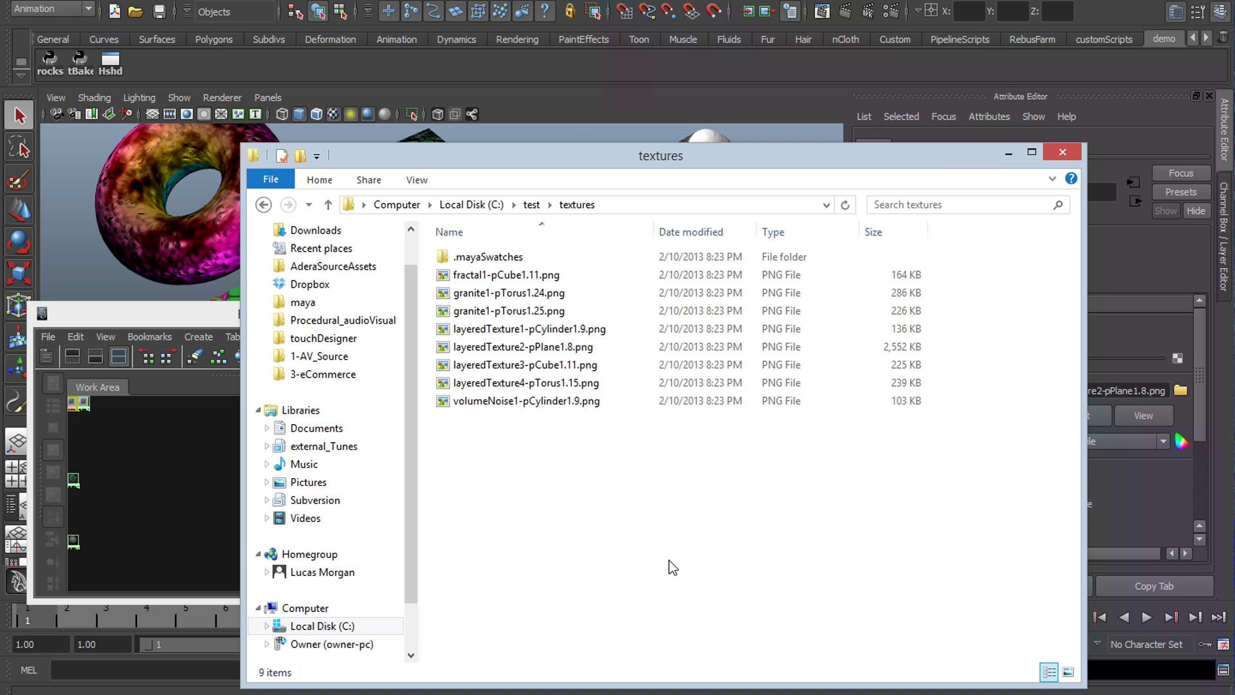
drag(570, 158, 604, 23)
drag(602, 344, 556, 138)
click(550, 169)
double_click(546, 140)
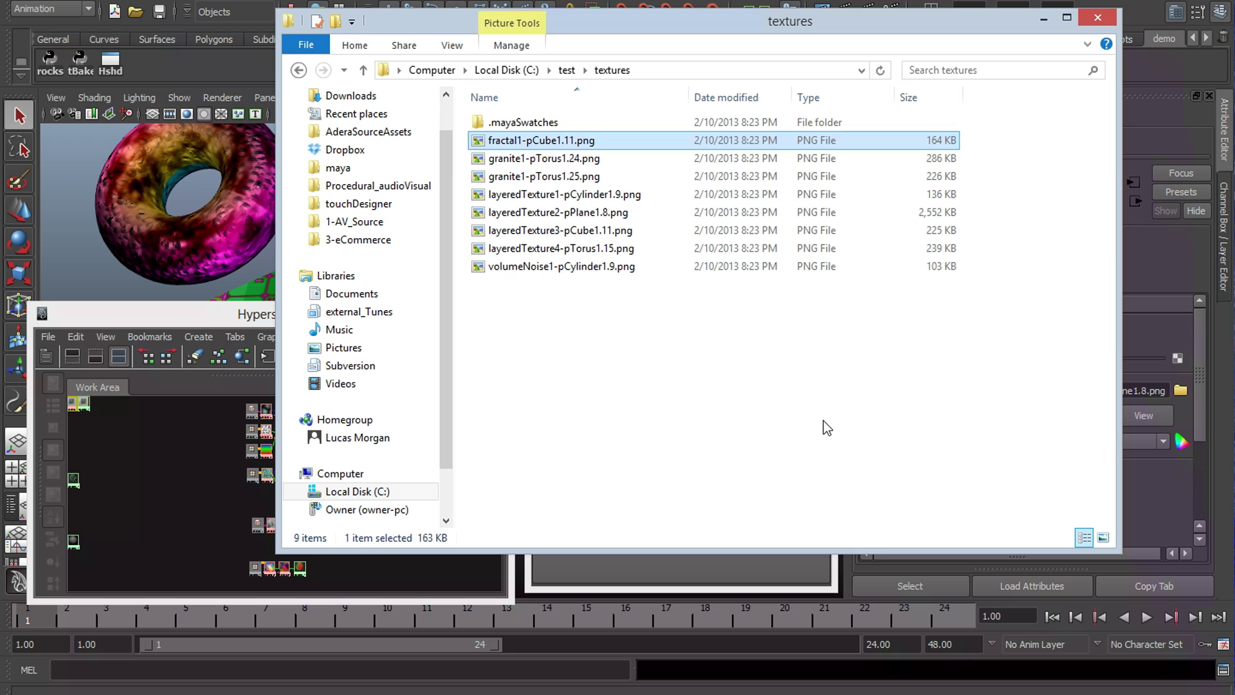
click(169, 315)
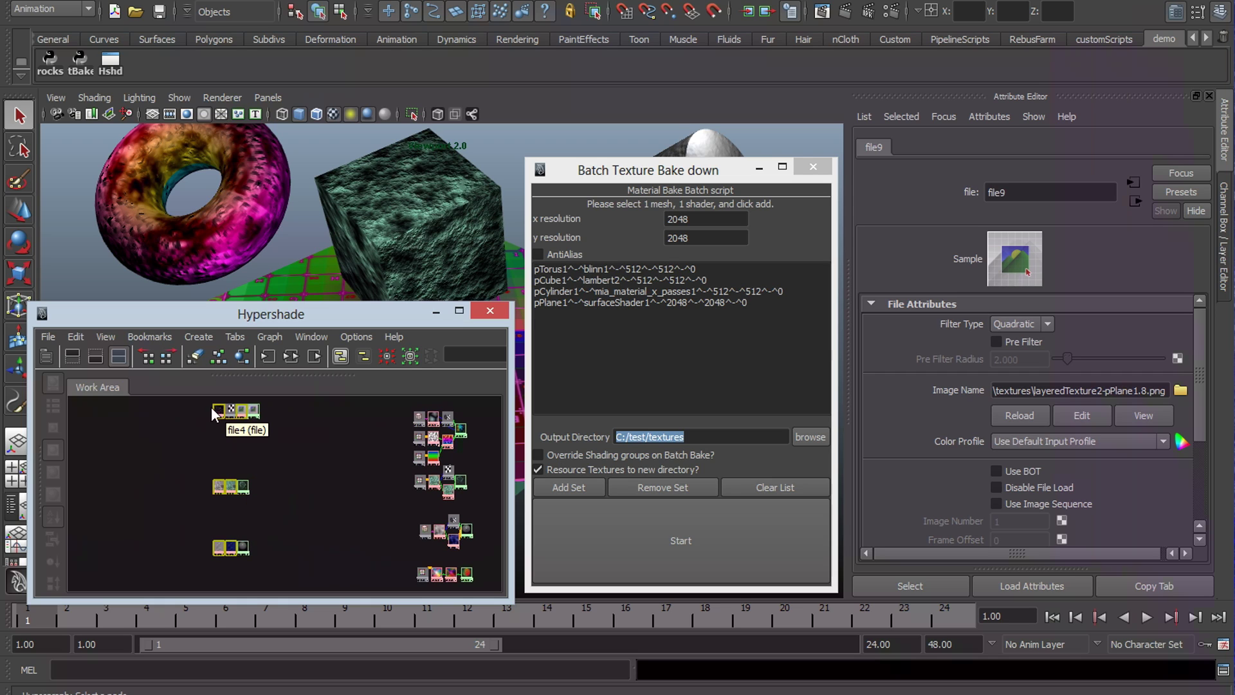
Step: Grid and enlarge the networks, inspecting lambert3, mia_material_x_passes2 and surfaceShader2 scriptBaked shaders
click(219, 356)
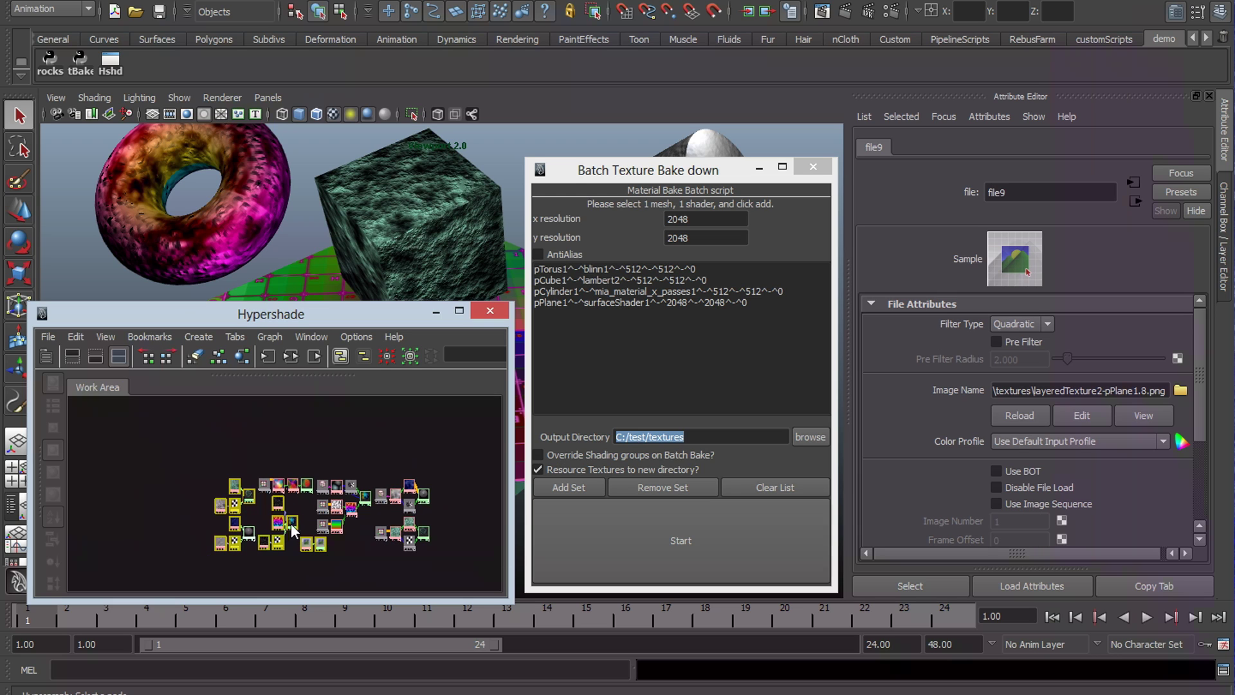
click(337, 557)
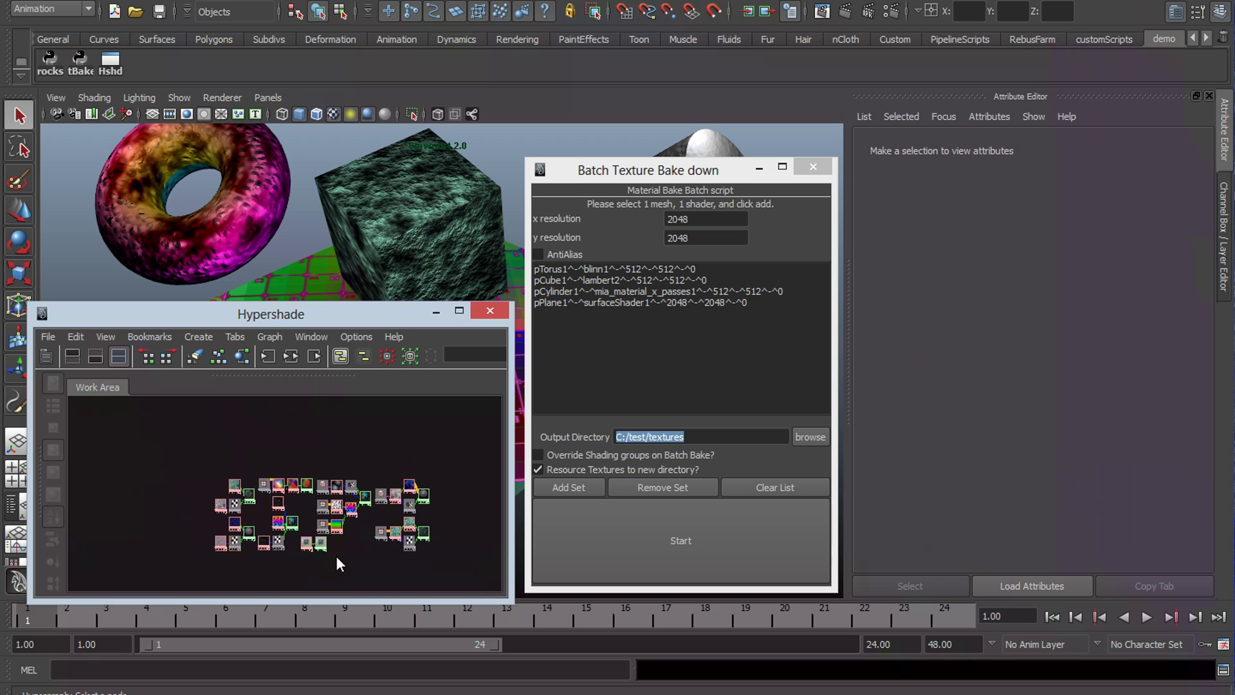
click(305, 543)
click(248, 538)
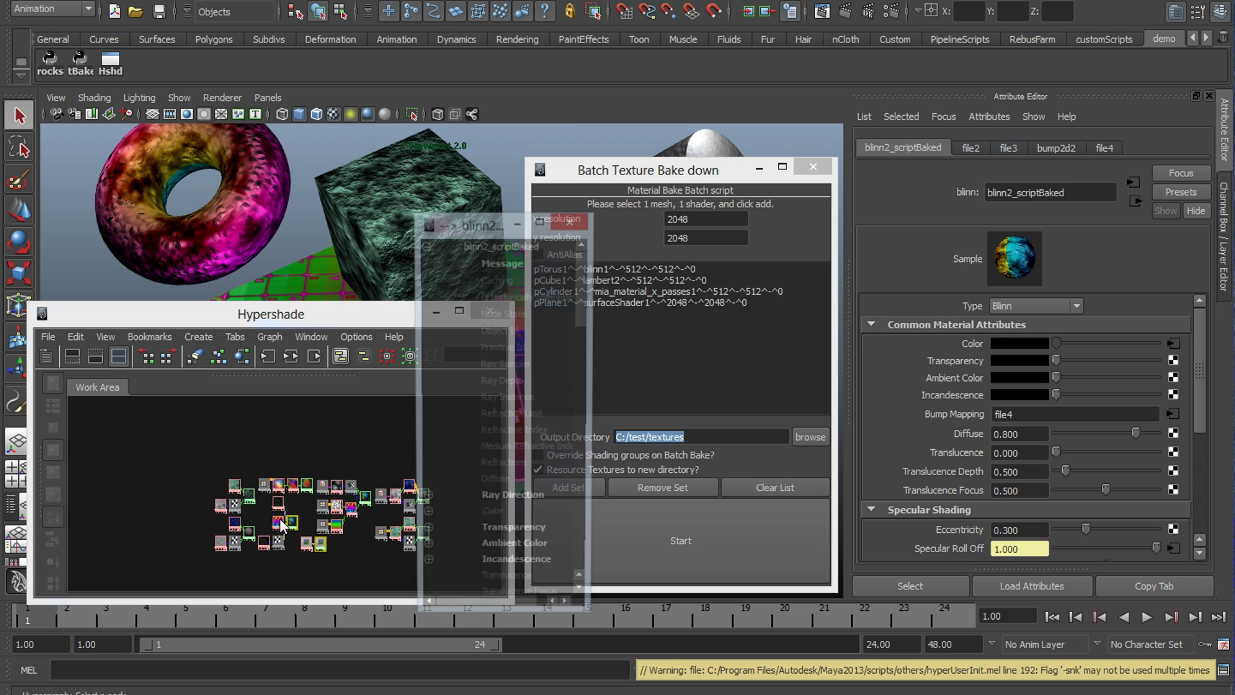
click(248, 539)
click(585, 221)
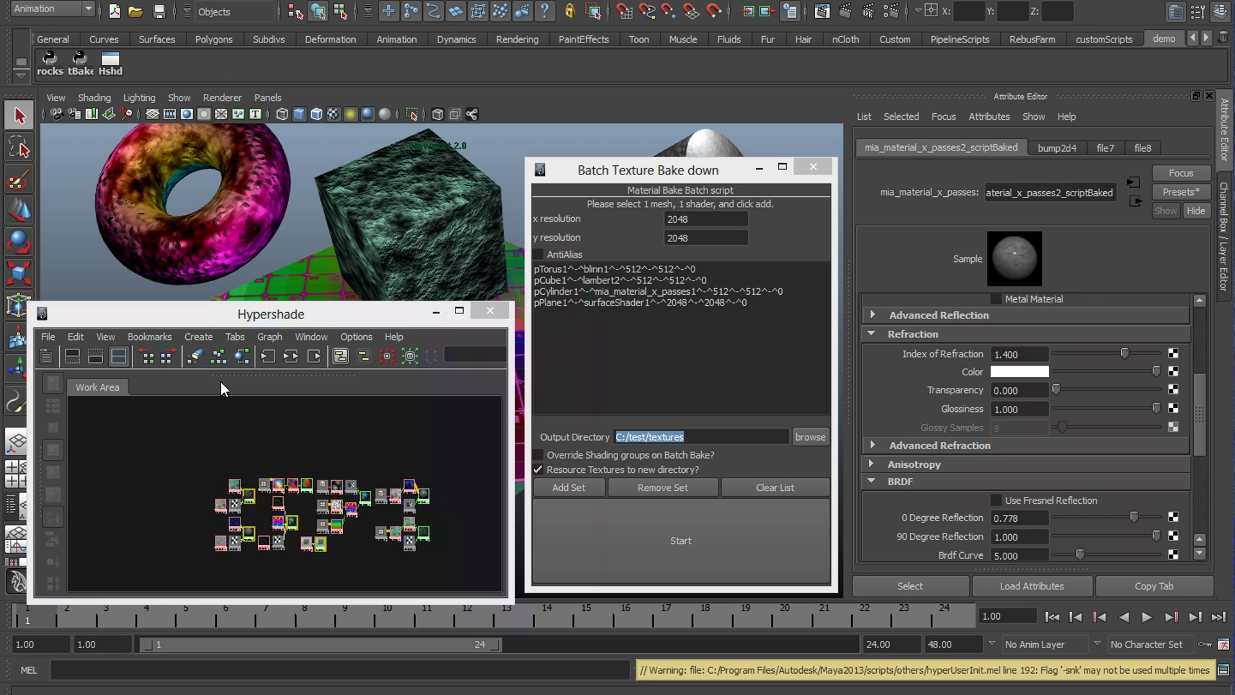
click(291, 355)
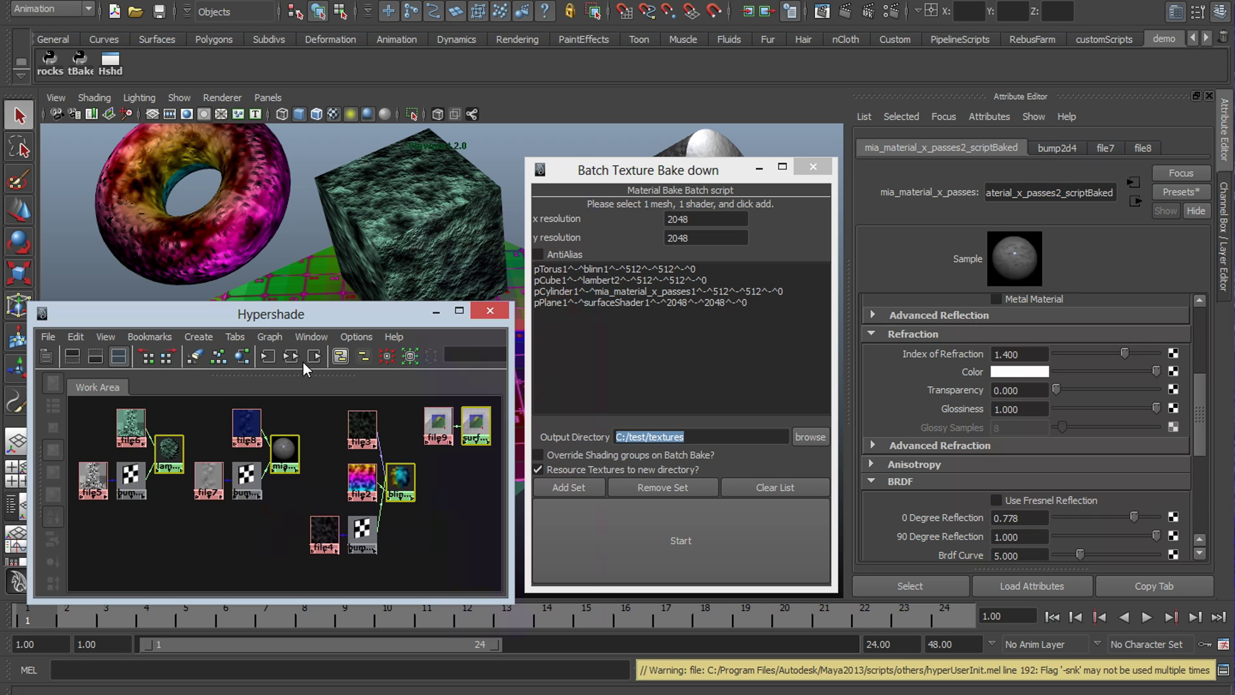
click(247, 536)
click(476, 424)
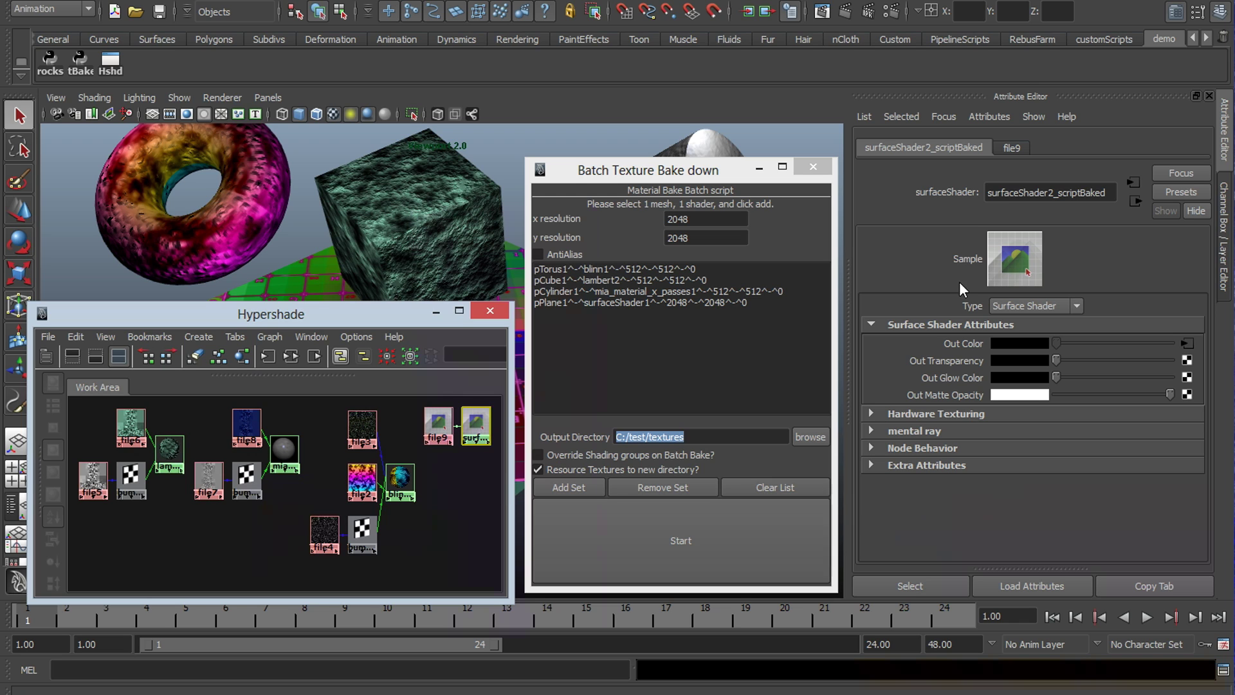
Step: Read file9's C:\test\textures image path, then inspect file7, file8, file6 and file5
click(444, 546)
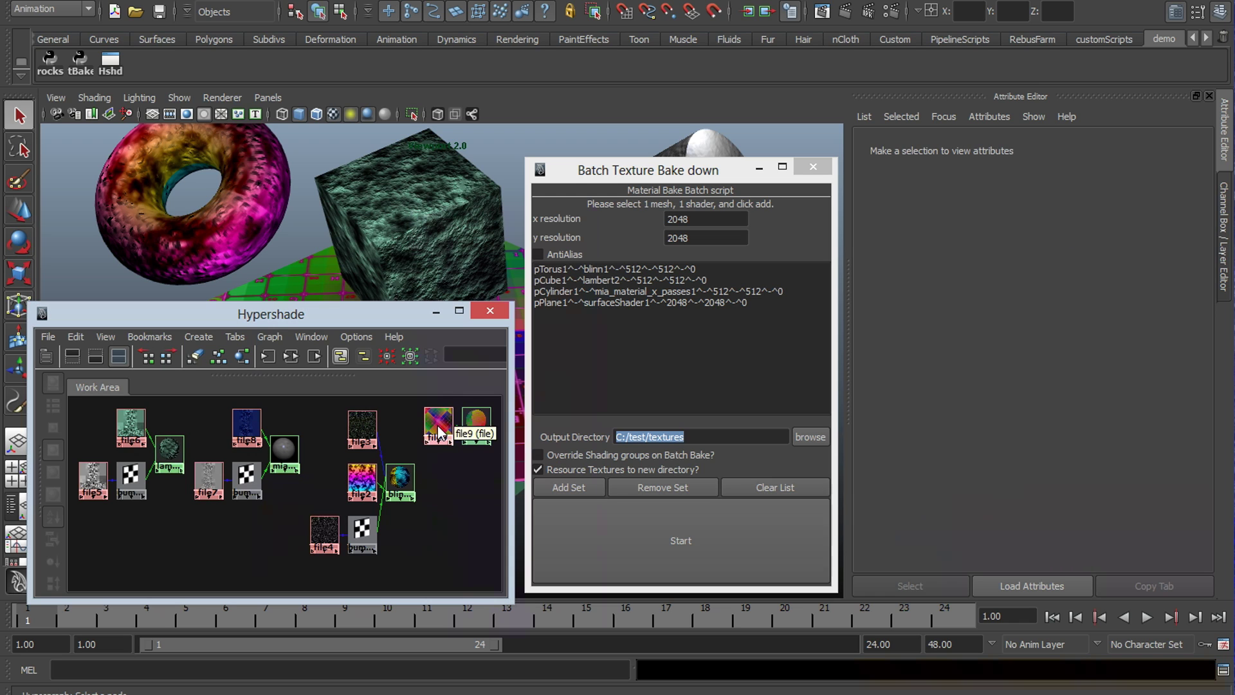
click(439, 429)
drag(1163, 392, 1107, 393)
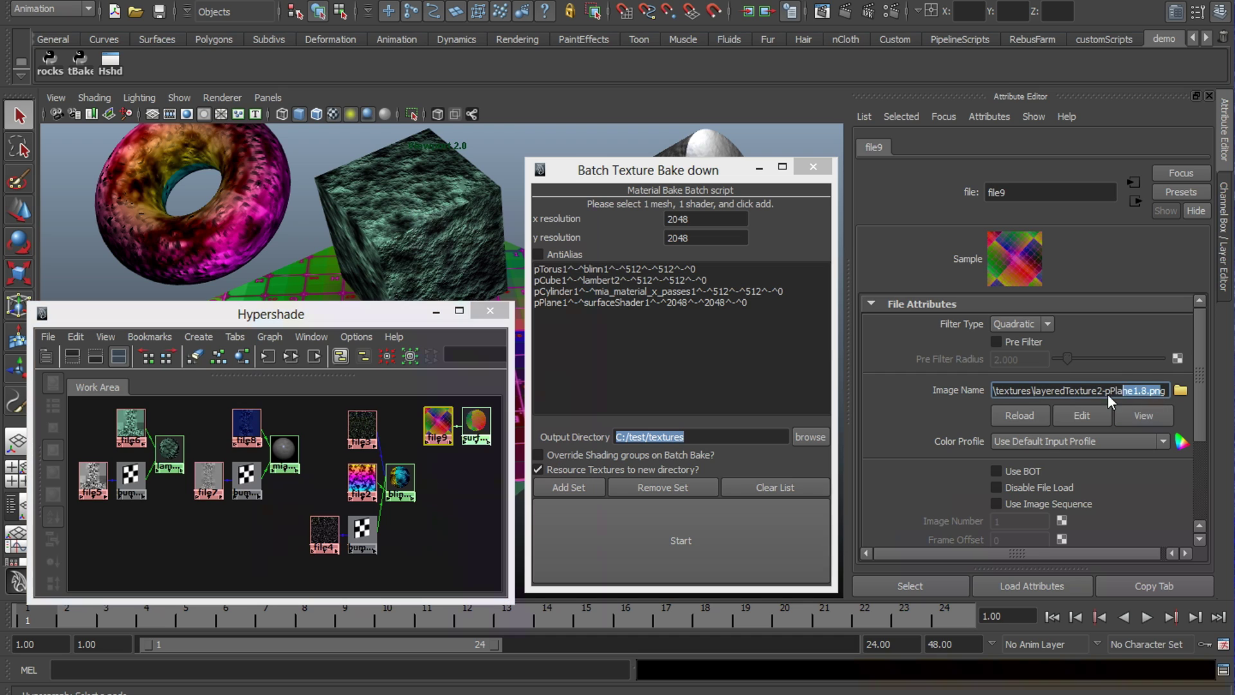
drag(1013, 397, 963, 398)
click(1006, 393)
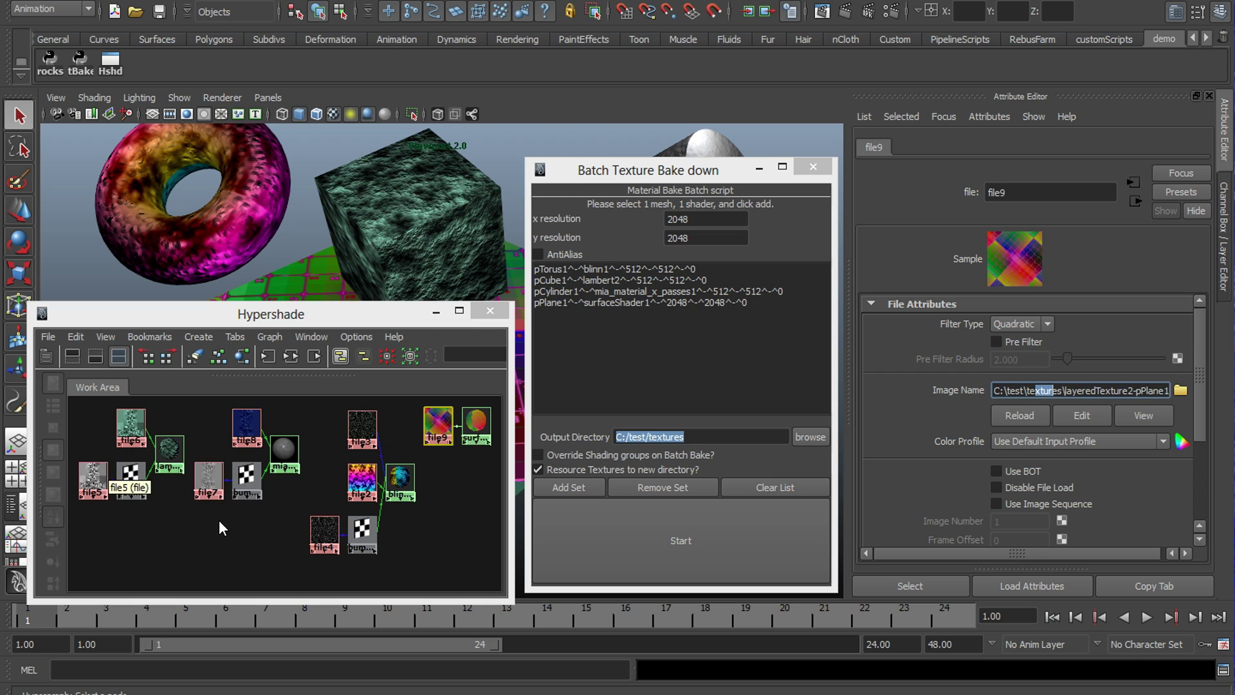
click(208, 477)
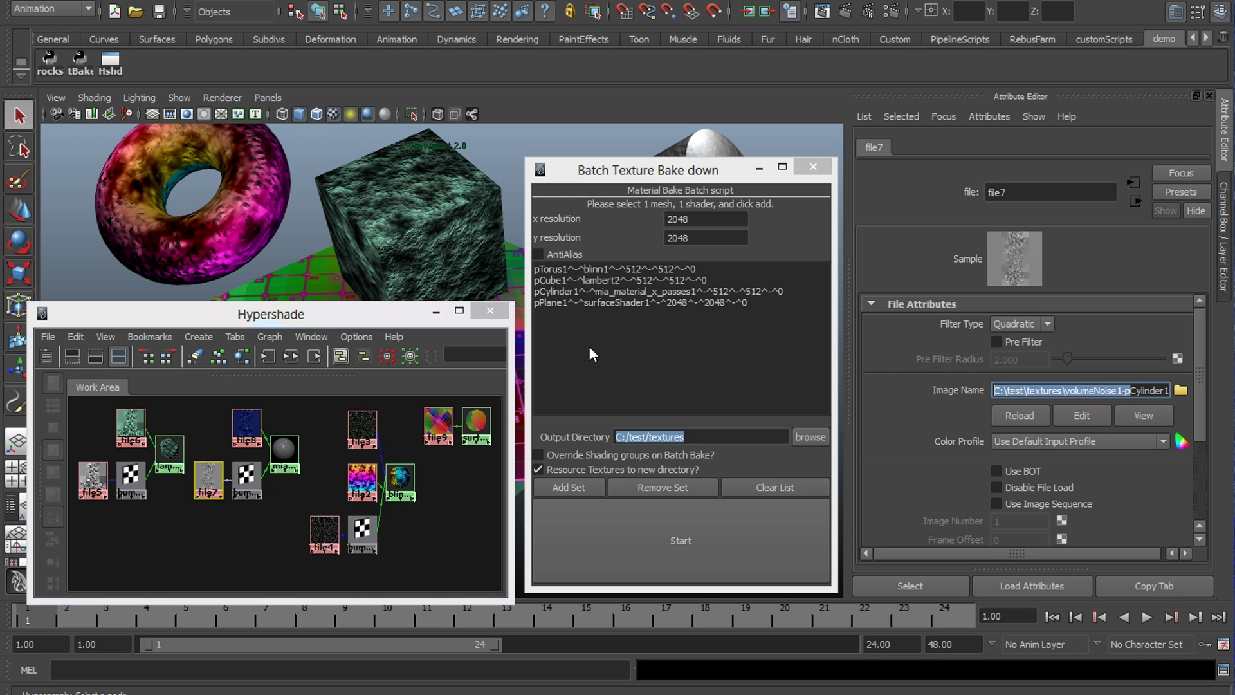
click(247, 426)
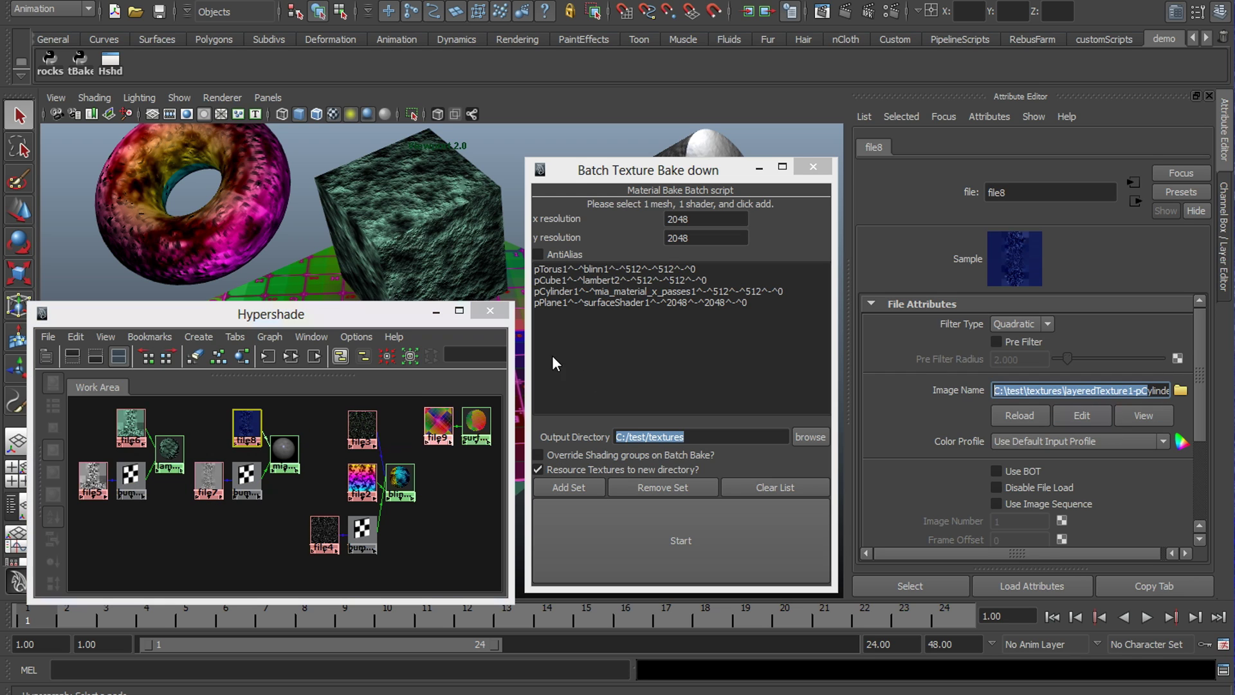
click(131, 425)
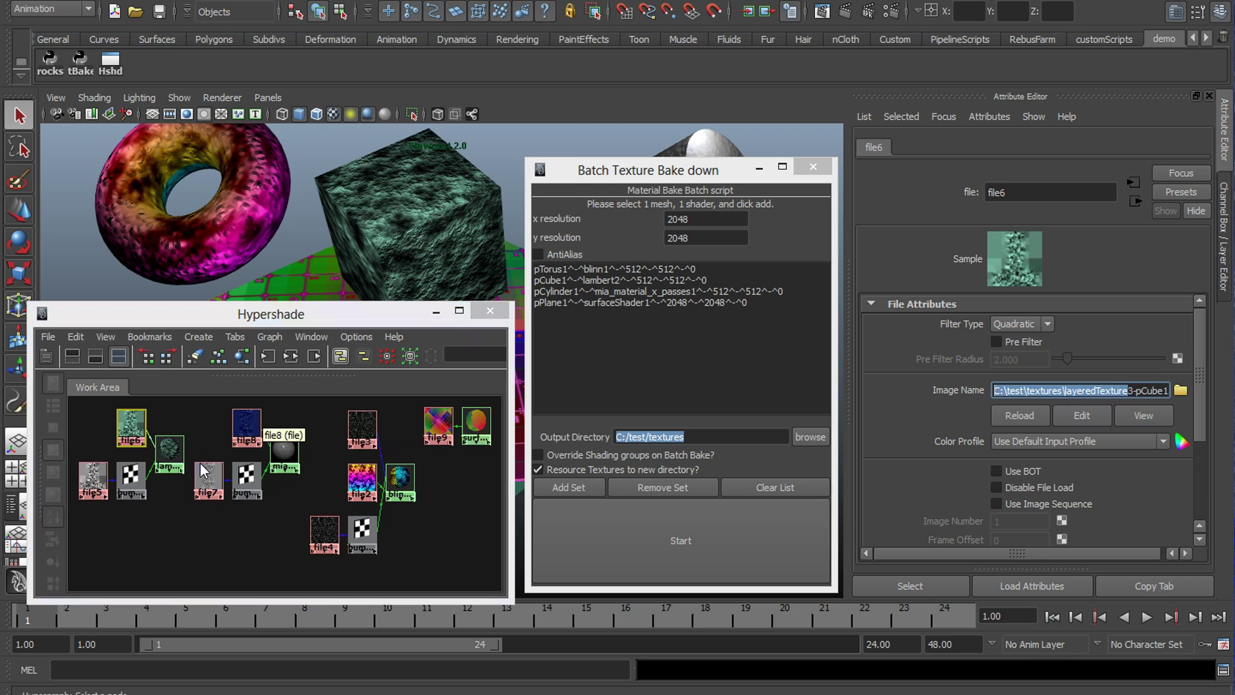
click(93, 477)
Step: Check file5's image path and Effects settings, then show file7's texture settings
drag(1126, 390, 994, 391)
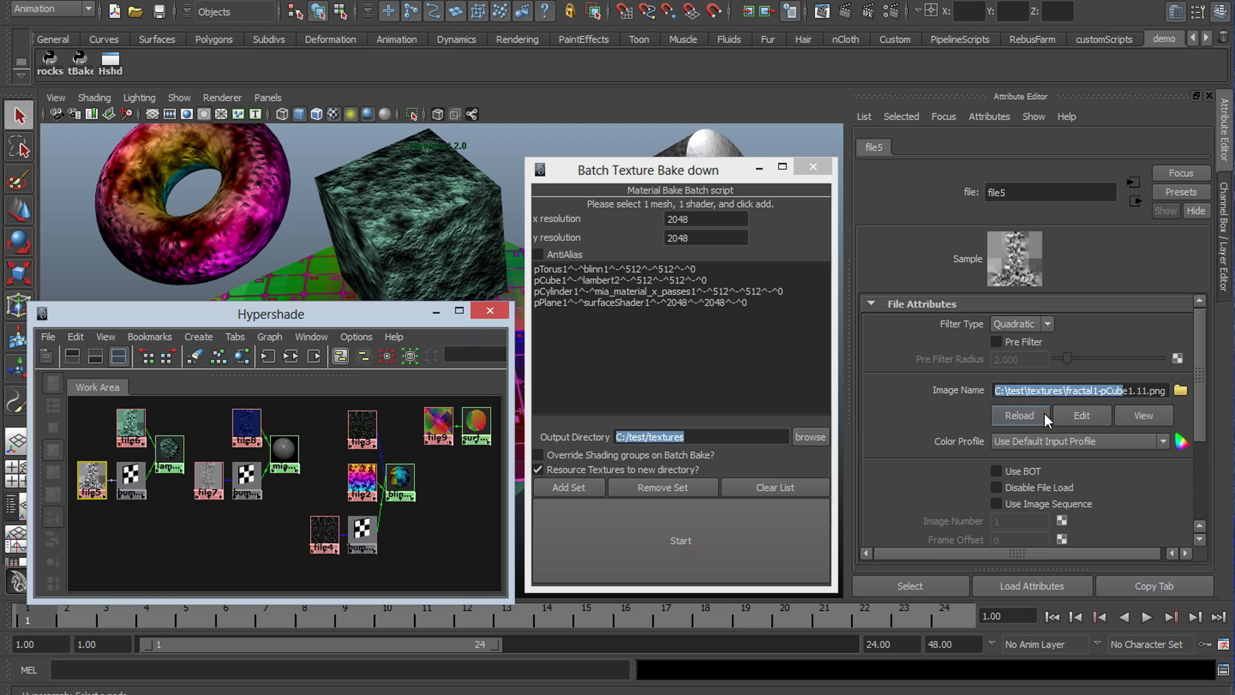
scroll(1055, 463, down, 3)
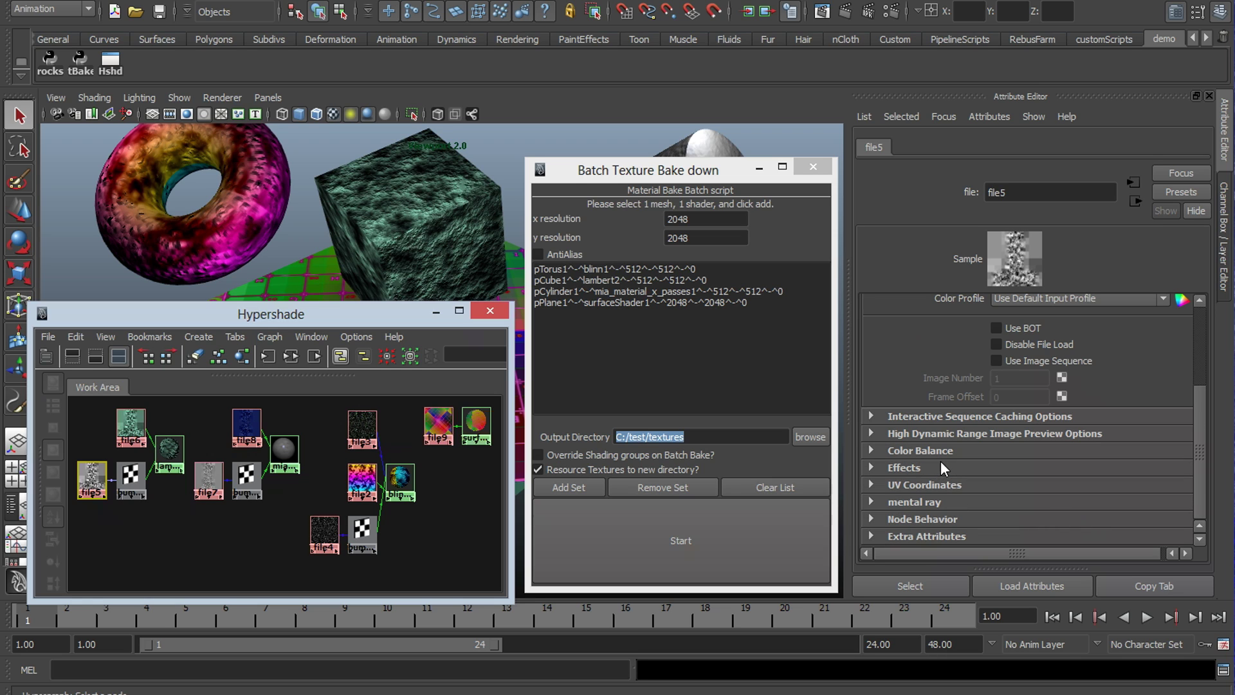
click(938, 502)
click(940, 470)
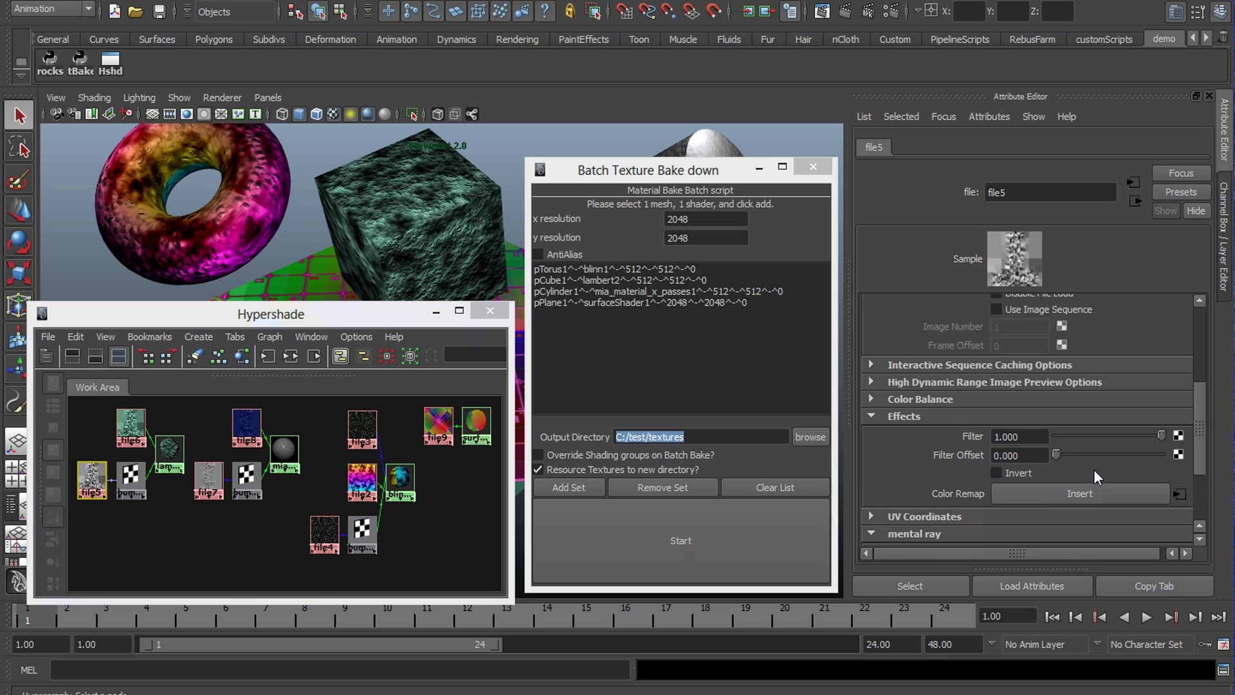
scroll(913, 329, up, 5)
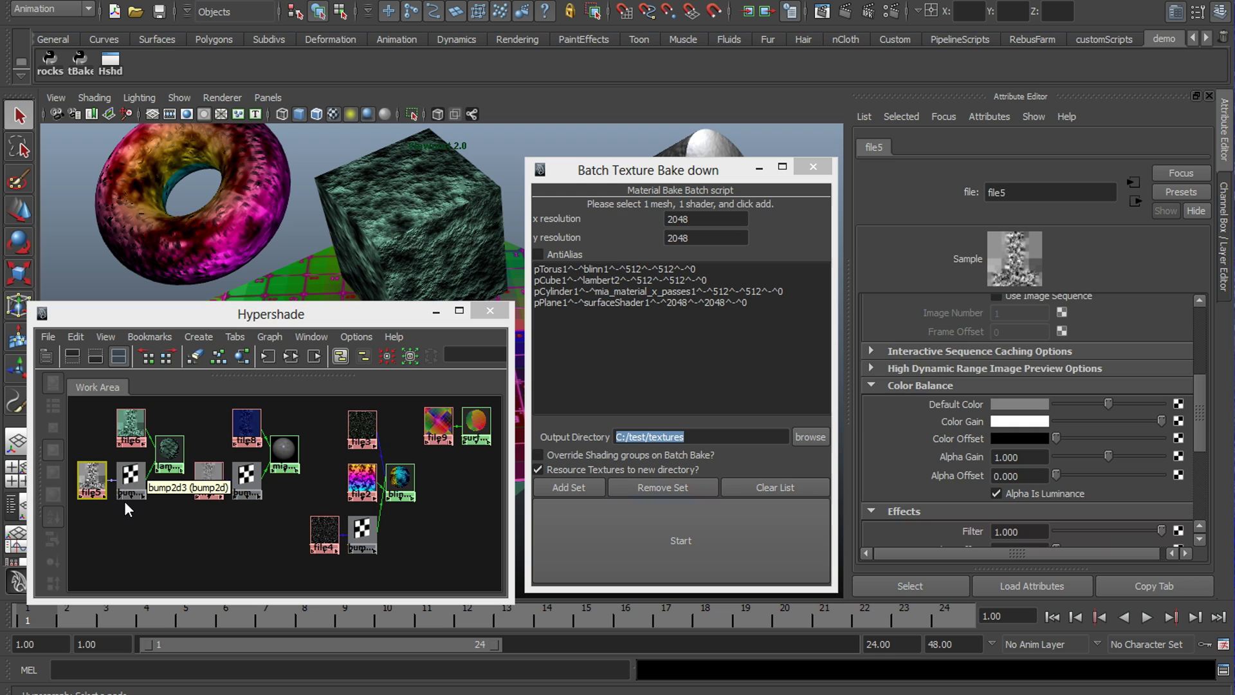
click(155, 512)
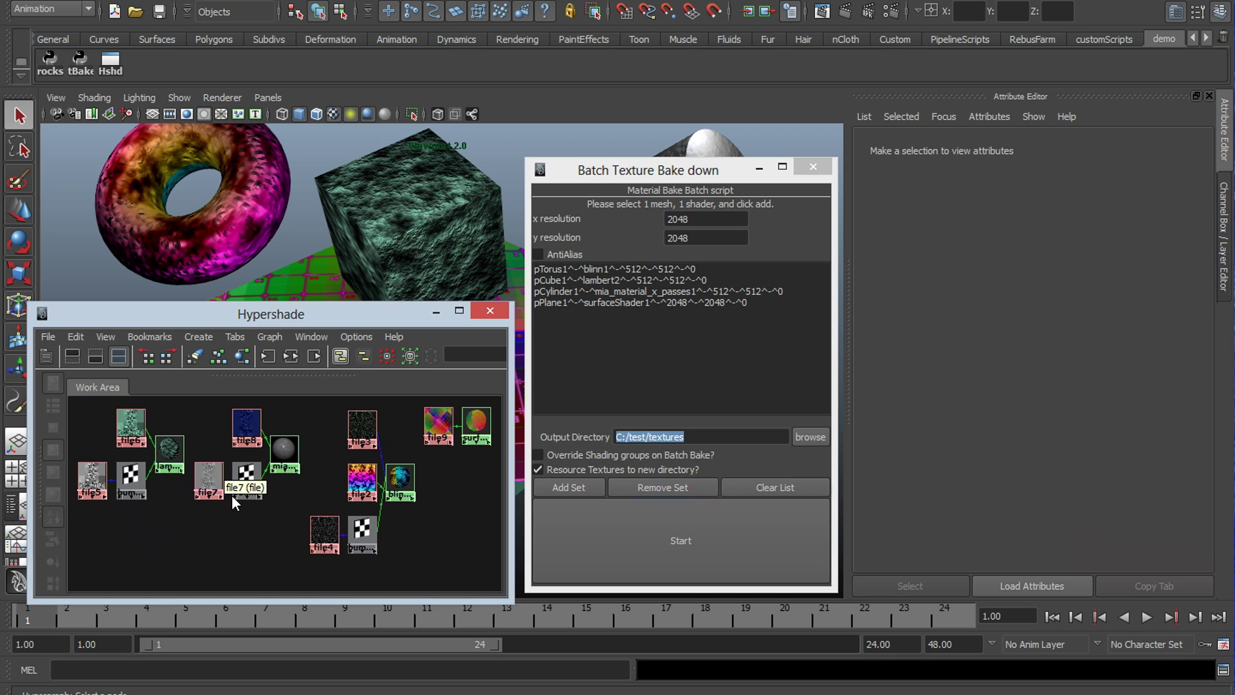
click(208, 479)
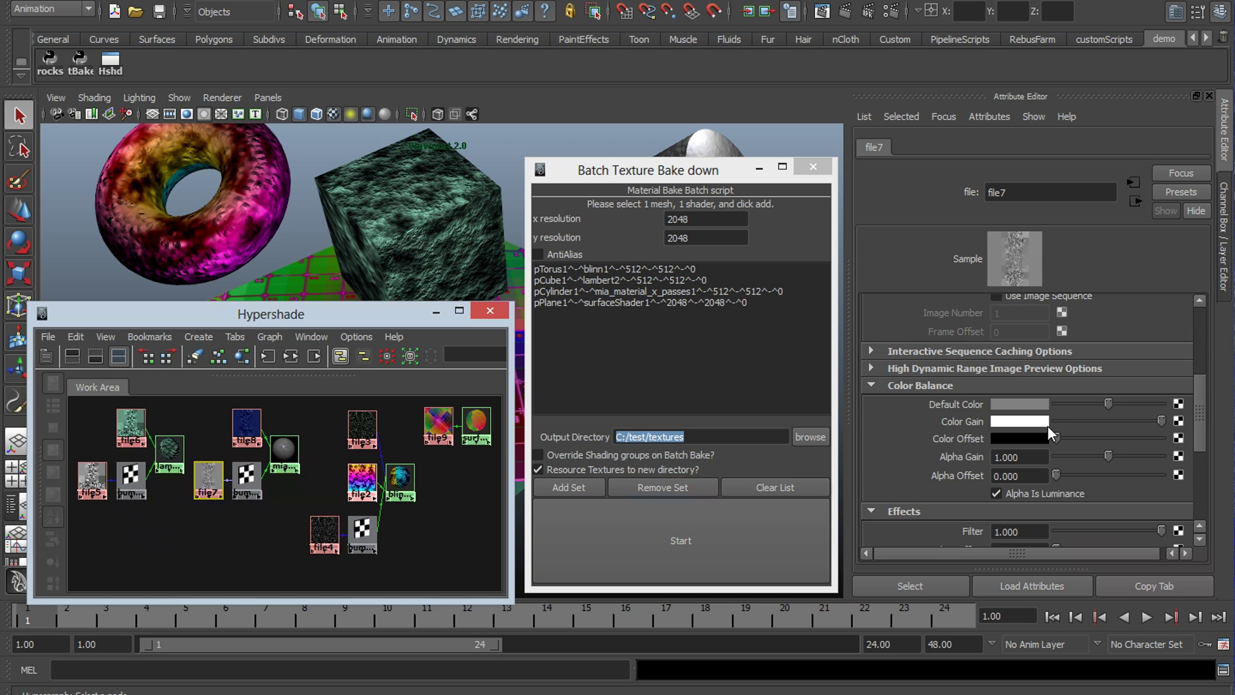
scroll(1047, 425, down, 4)
click(200, 514)
click(245, 488)
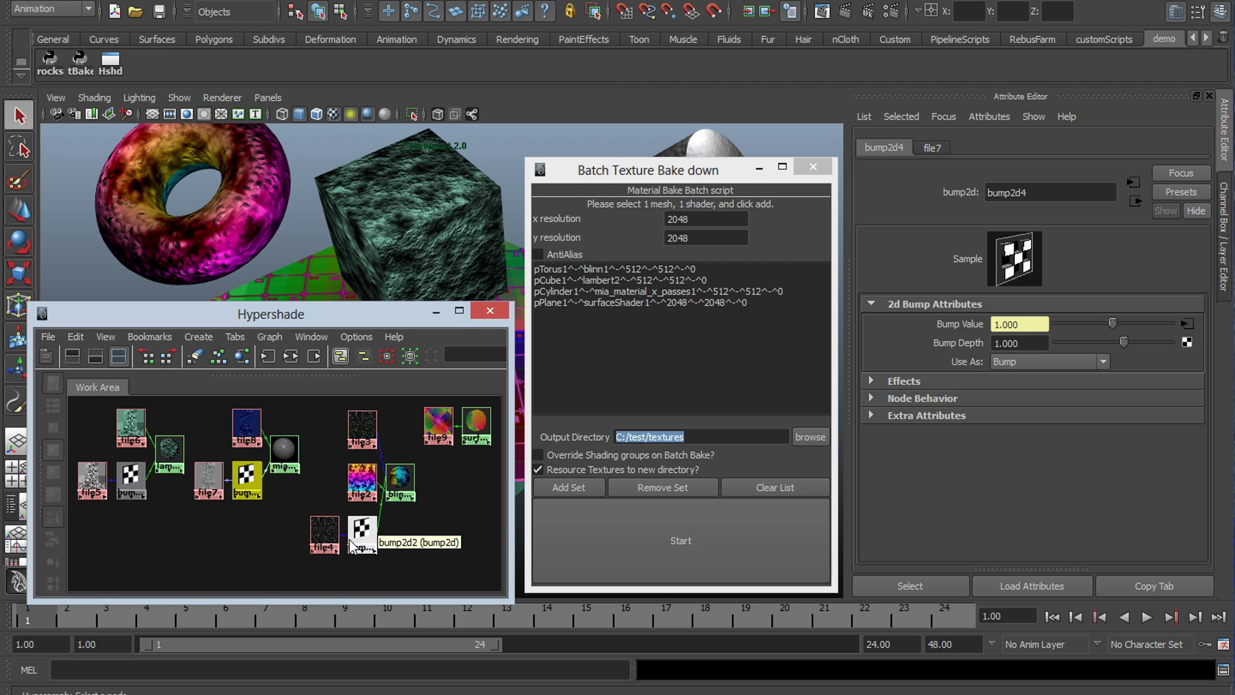
click(461, 551)
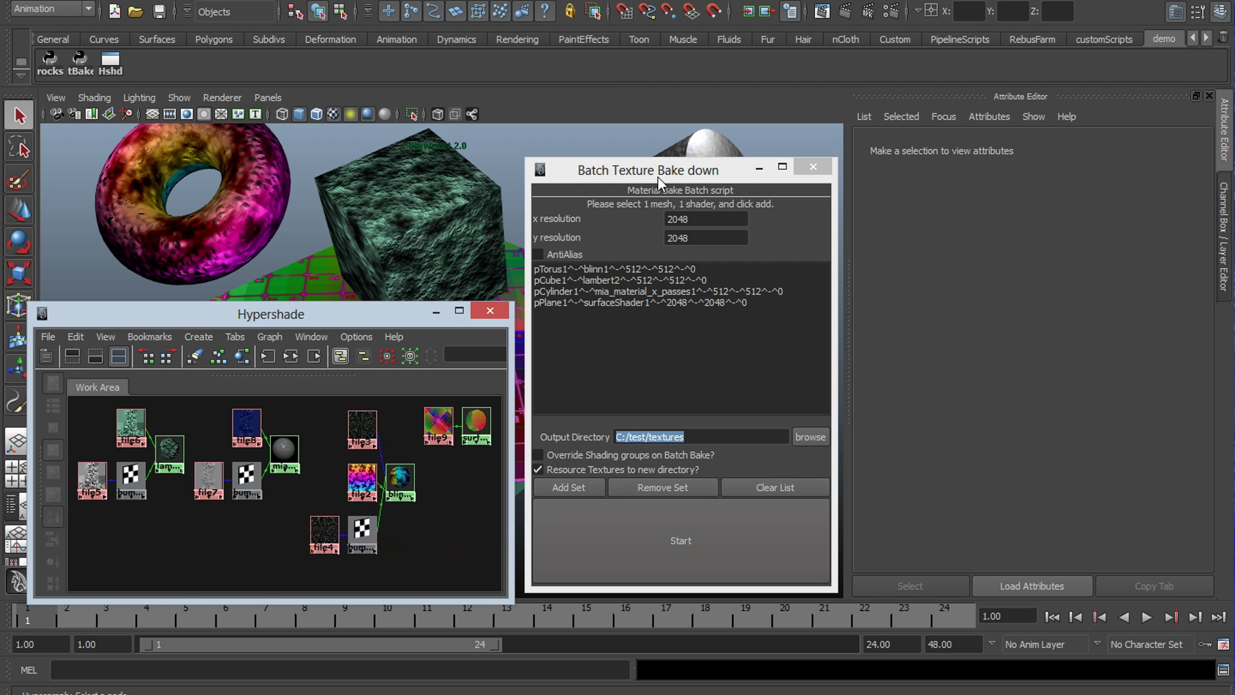
Step: Check the cylinder's baked texture, assign lambert3_scriptBaked to the cube and blinn2_scriptBaked to the torus
drag(658, 177, 935, 194)
click(627, 238)
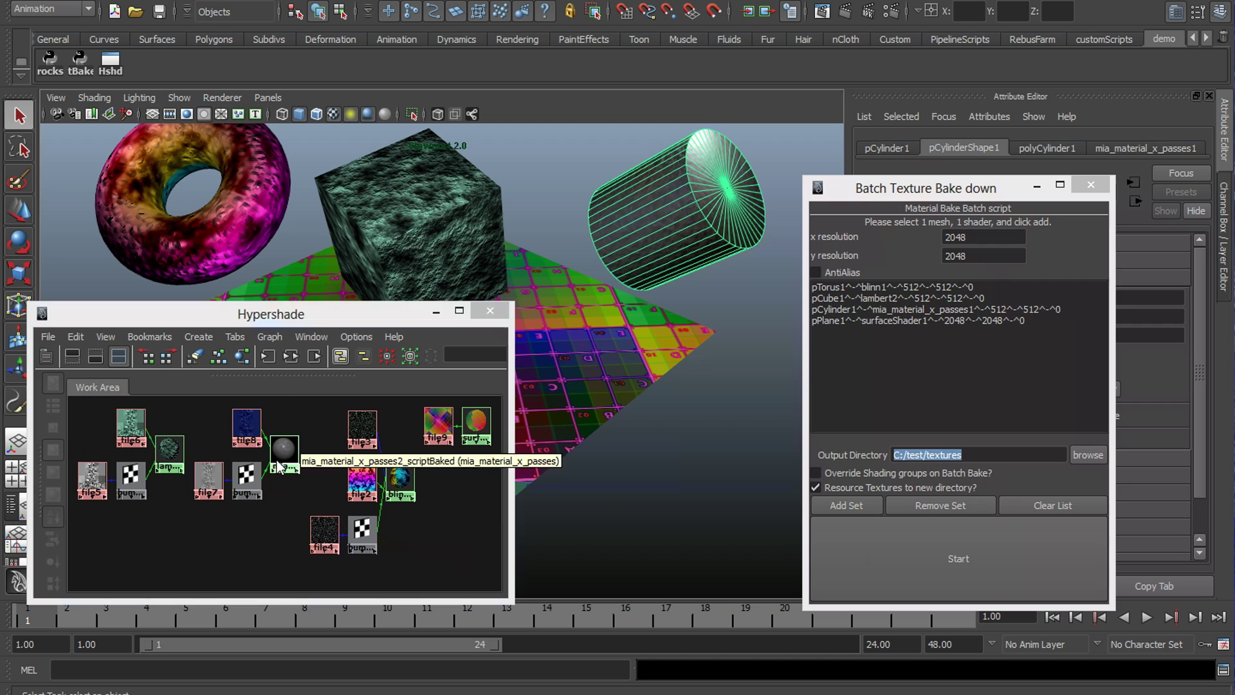
click(527, 242)
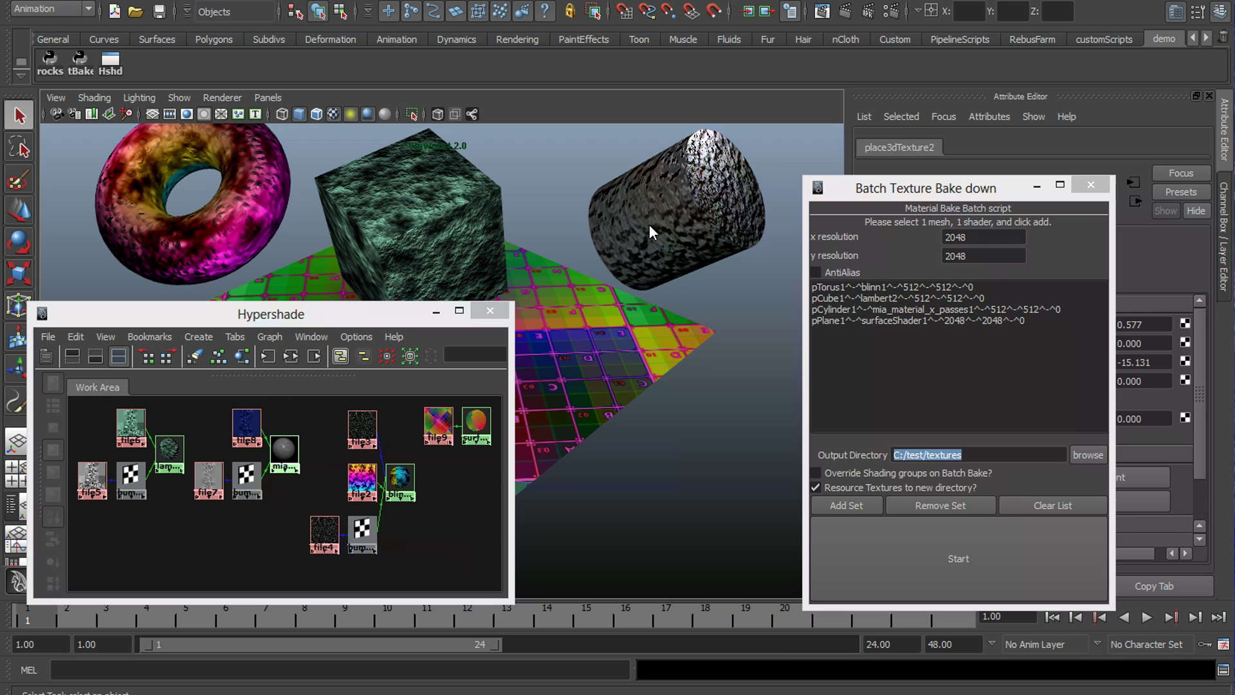
click(446, 207)
middle_drag(170, 468, 195, 280)
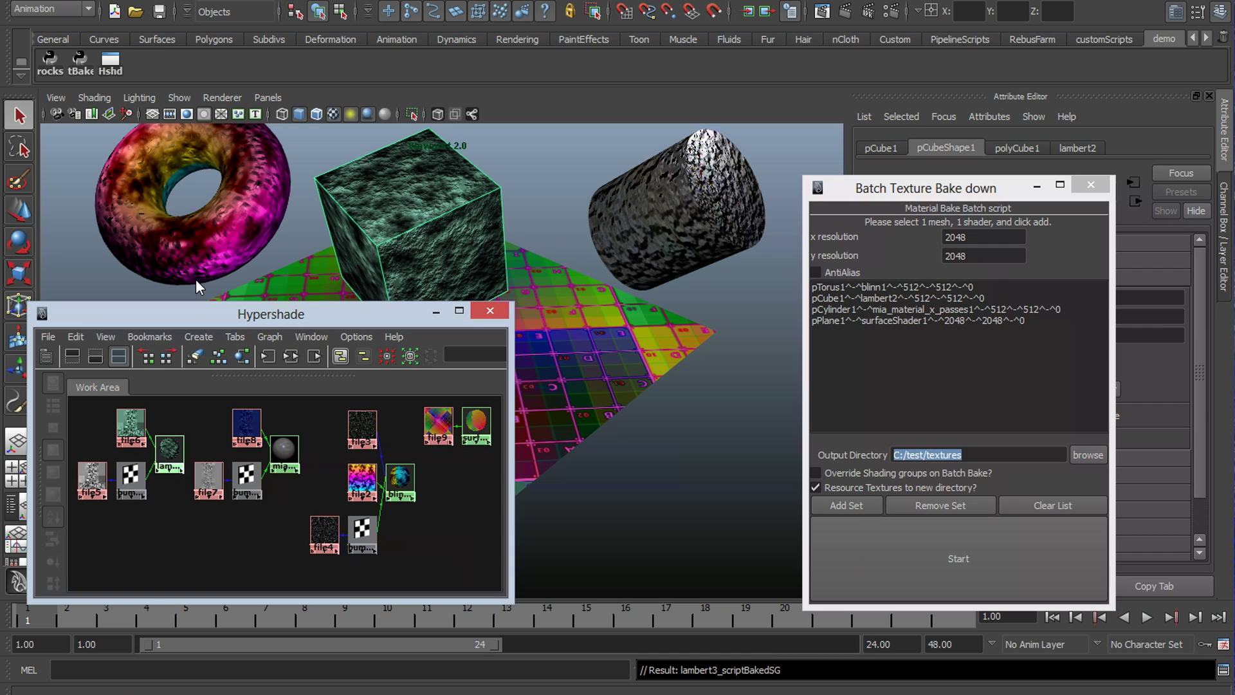
click(398, 479)
click(557, 347)
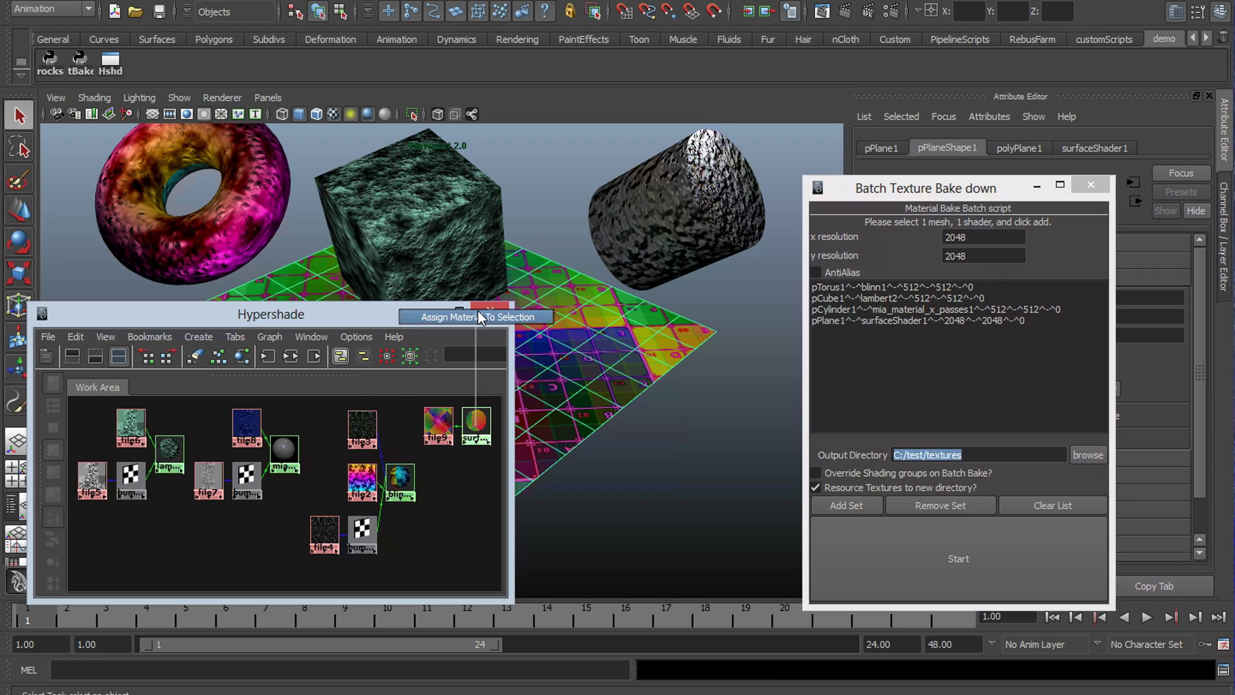